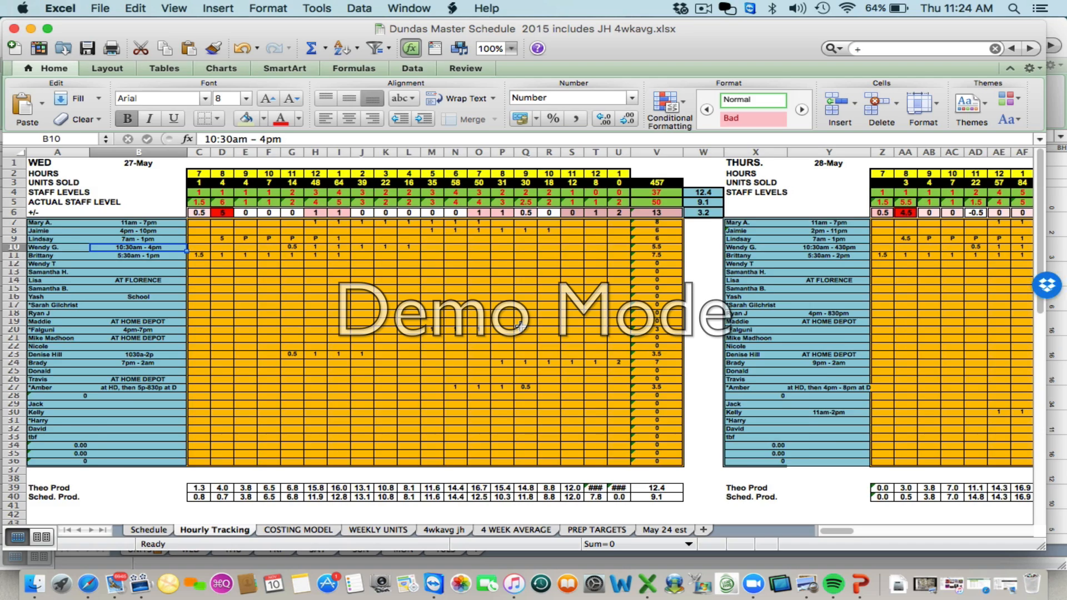
On the Schedule sheet, change the Wednesday start date to 2015-06-03
scroll(521, 326, right, 6)
scroll(637, 310, right, 4)
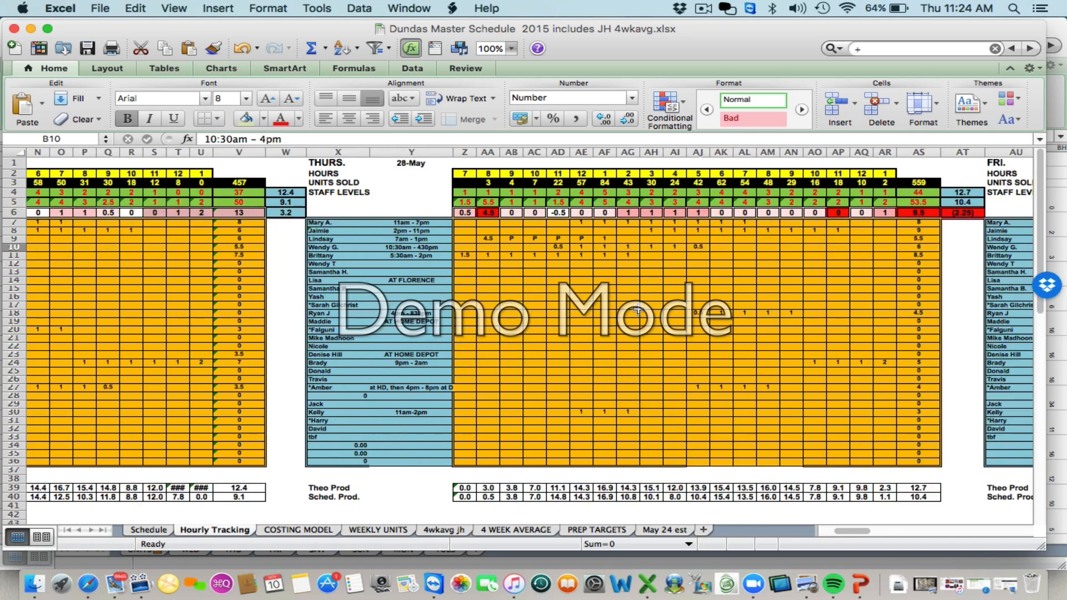
scroll(637, 310, right, 5)
scroll(637, 310, left, 15)
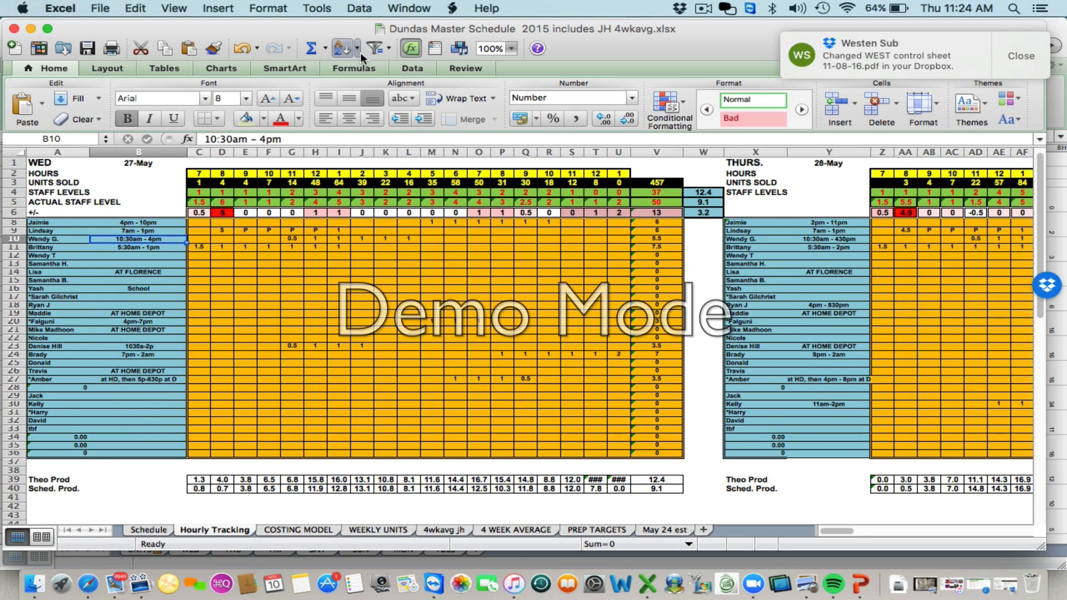
click(150, 529)
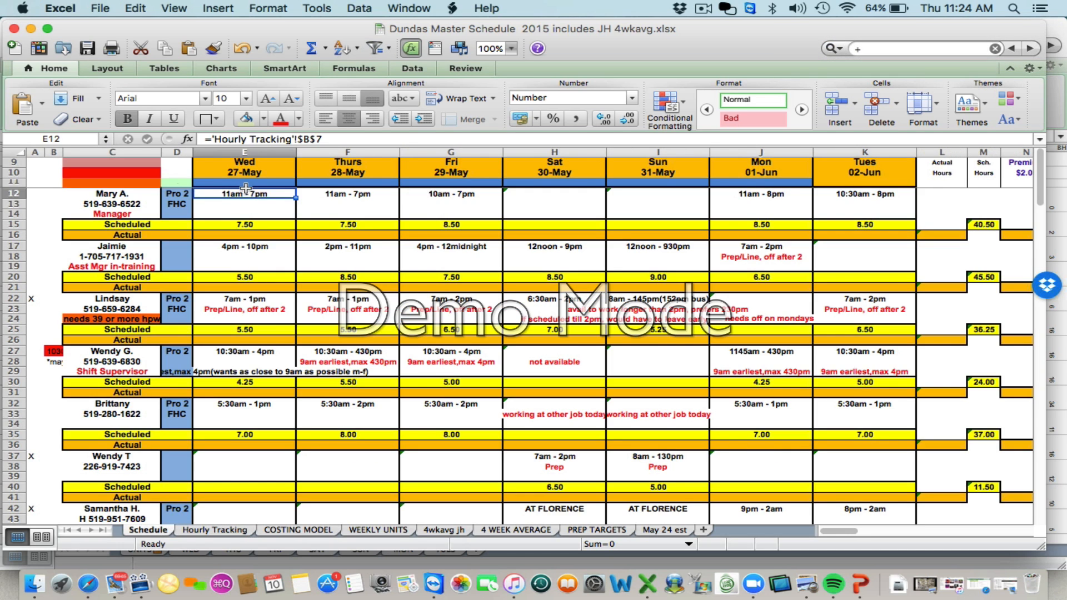
click(254, 170)
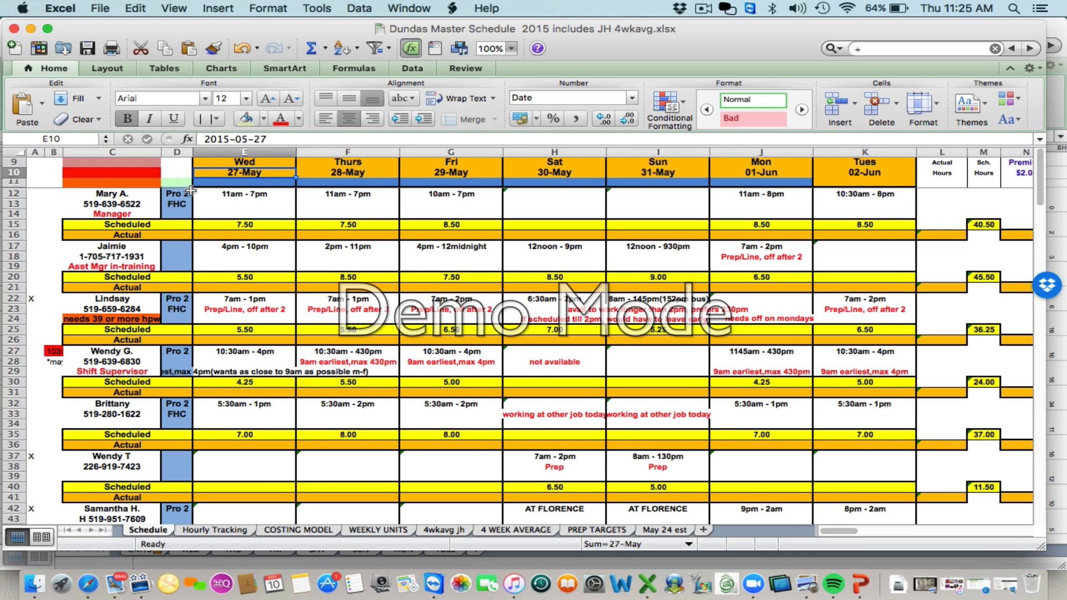
click(280, 140)
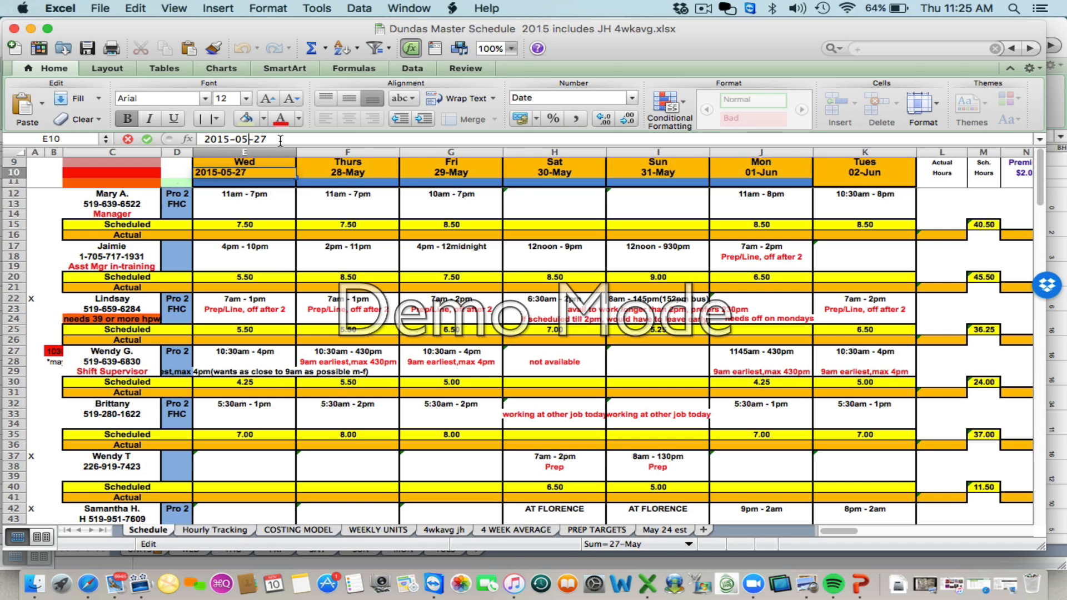
key(BackSpace)
text(6)
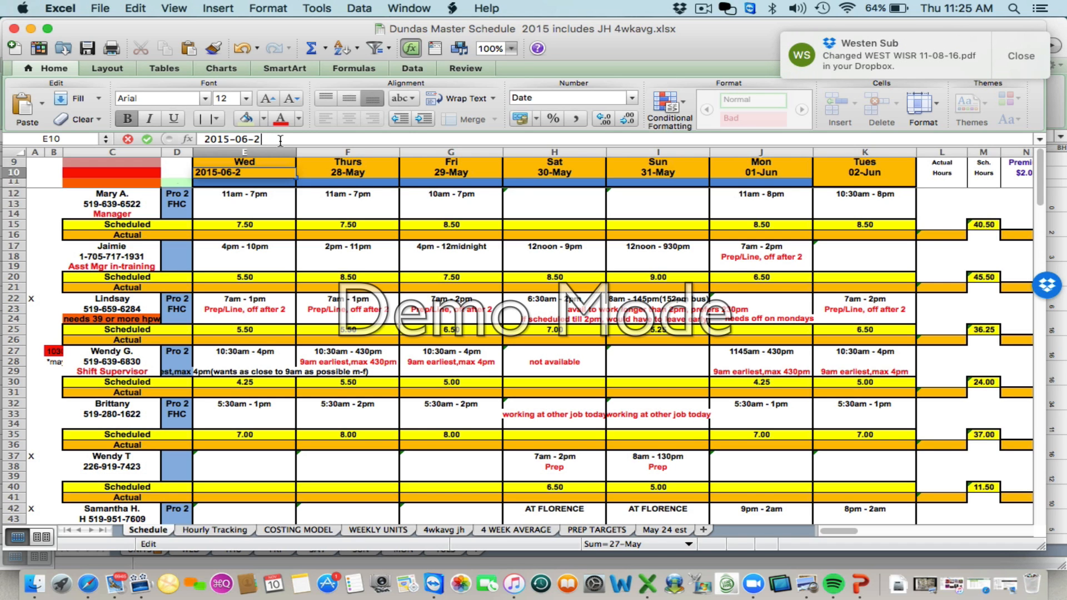
key(BackSpace)
text(3)
key(Return)
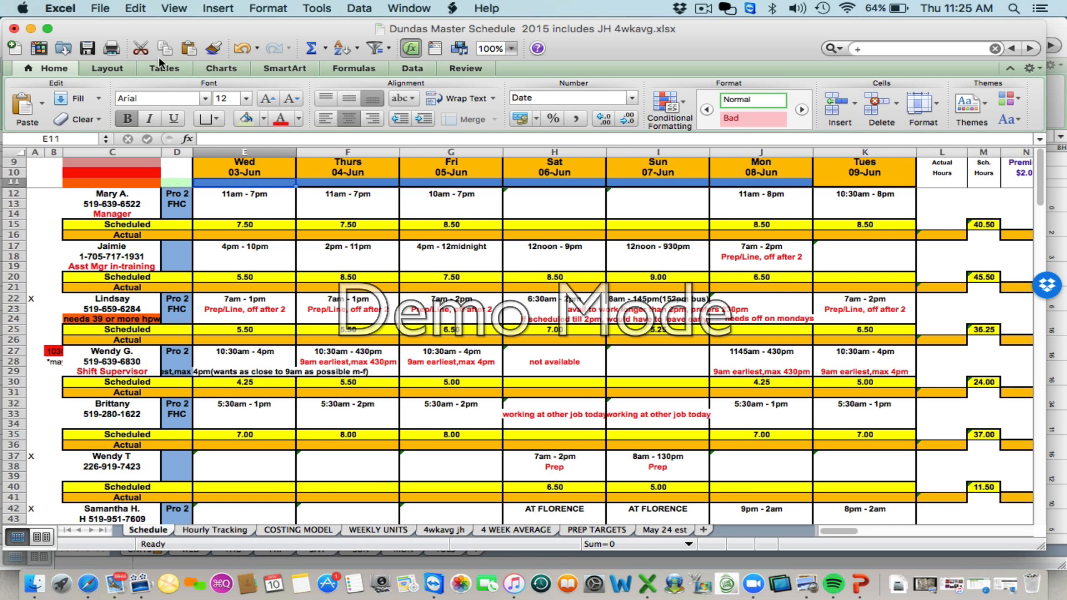
Save the workbook under a new name, Dundas Schedule week ending June 9, 2017
click(101, 9)
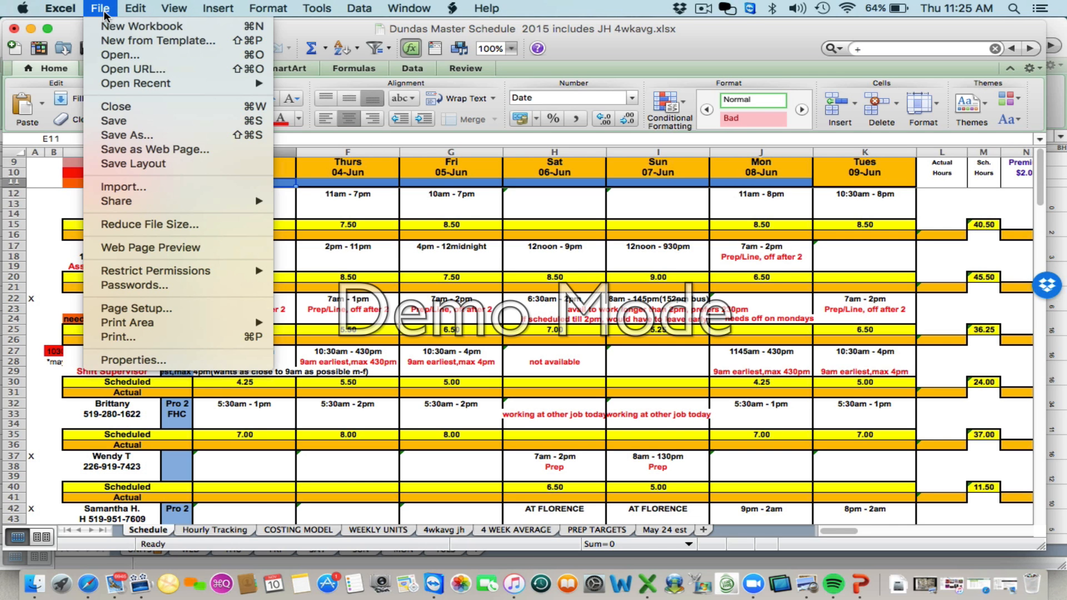
click(132, 140)
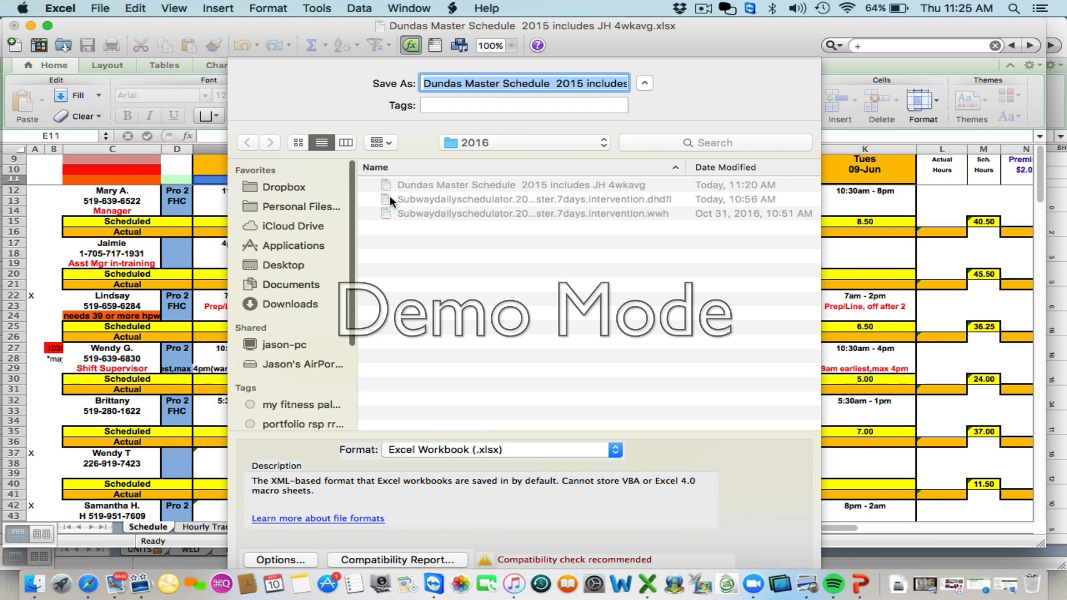
click(547, 83)
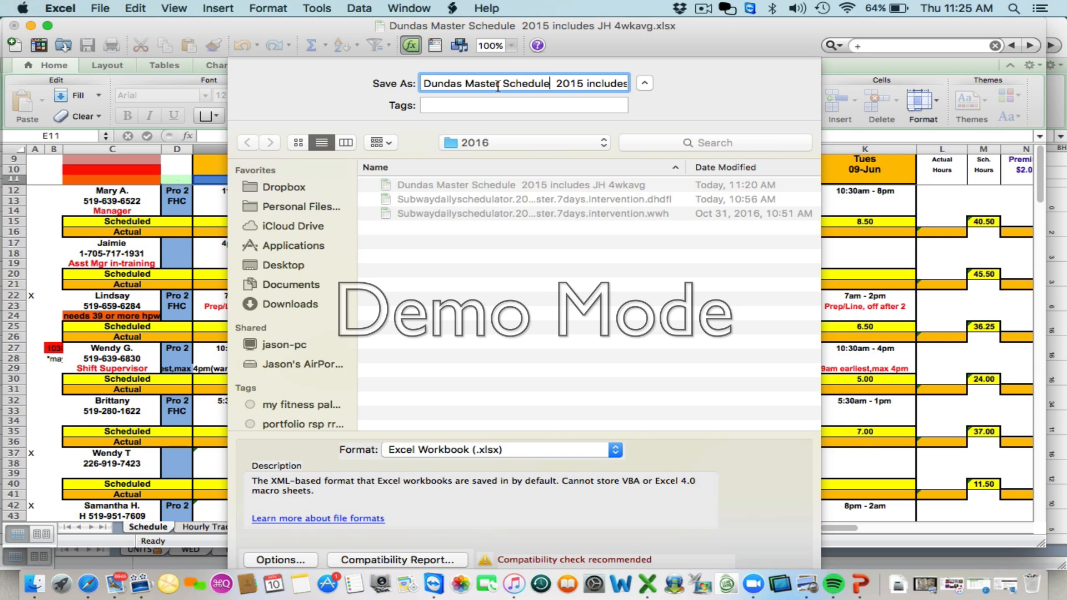
drag(499, 84, 465, 86)
key(BackSpace)
key(BackSpace)
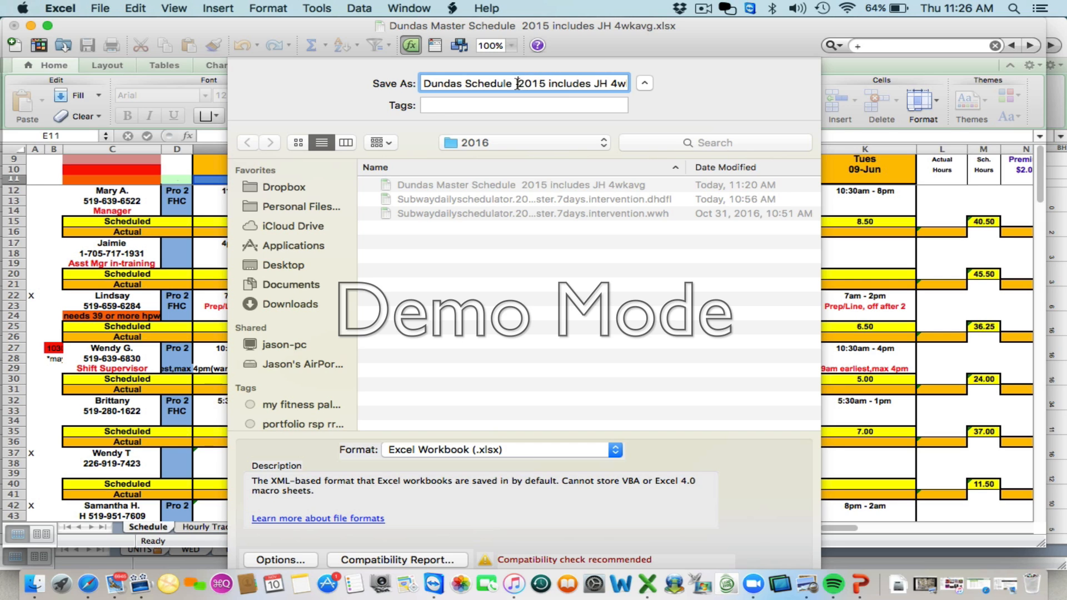
drag(517, 84, 826, 115)
text(wee)
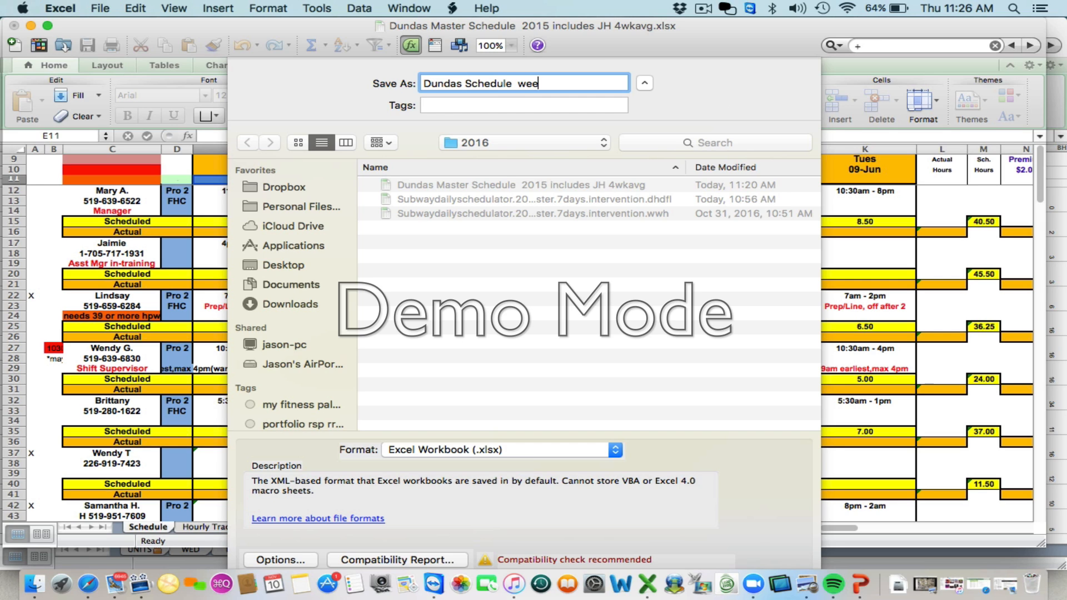
text(k edn)
key(BackSpace)
key(BackSpace)
text(nding June)
key(Left)
key(Left)
key(Left)
key(Left)
key(Left)
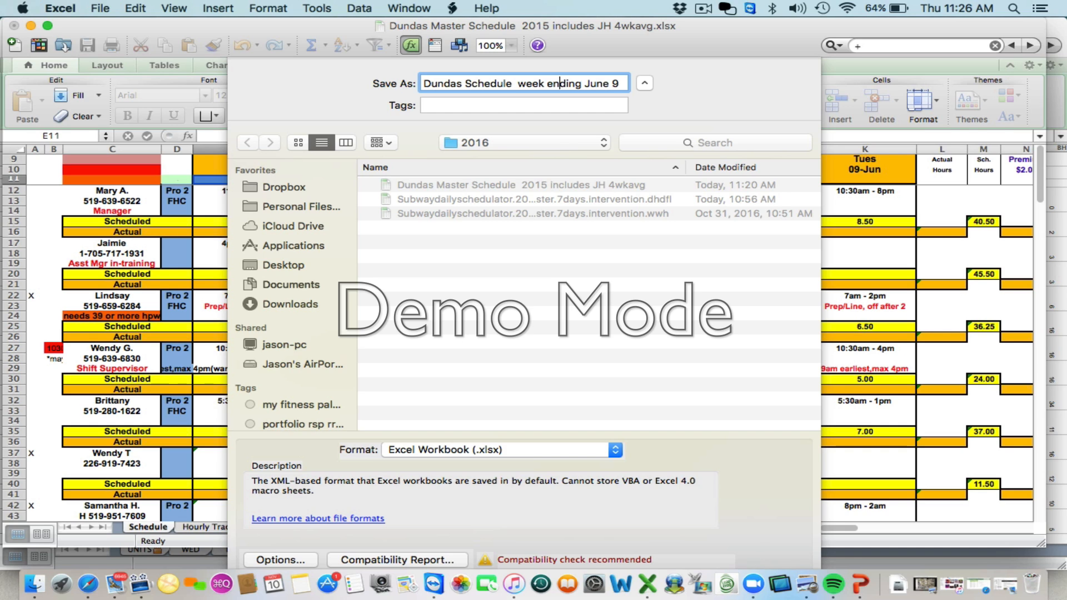
key(Left)
key(BackSpace)
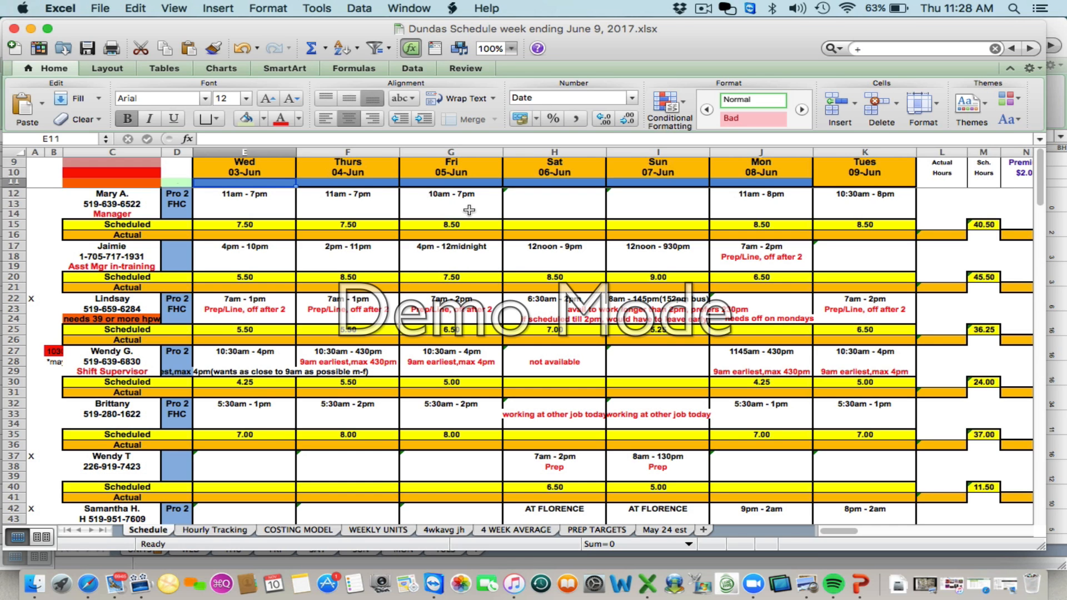
Scroll down the schedule to review the employees' shifts for the new week
scroll(460, 319, down, 2)
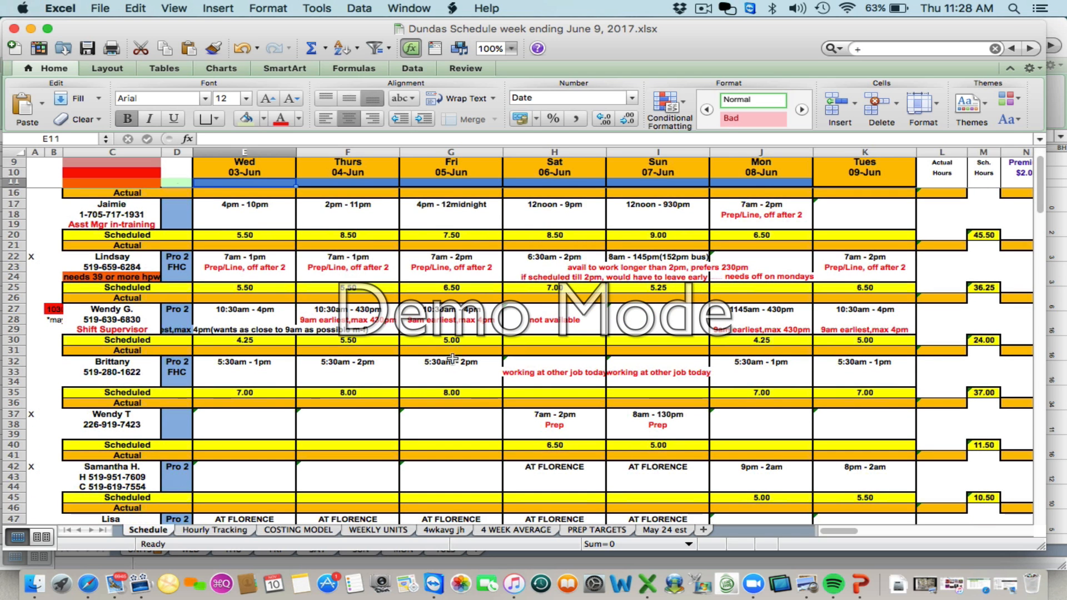
scroll(448, 386, down, 5)
scroll(448, 386, down, 10)
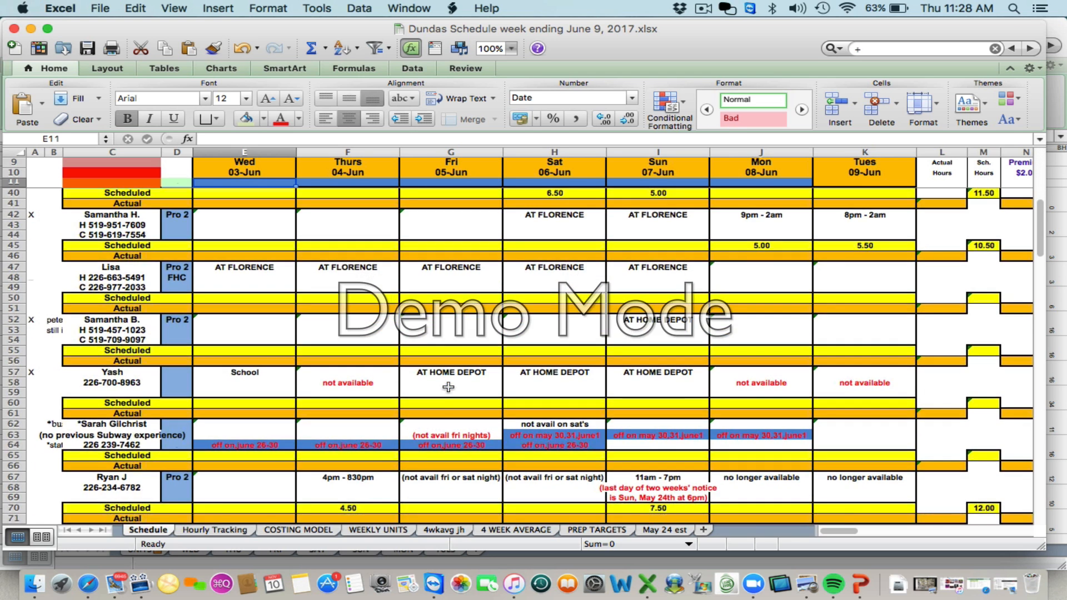
scroll(448, 387, down, 9)
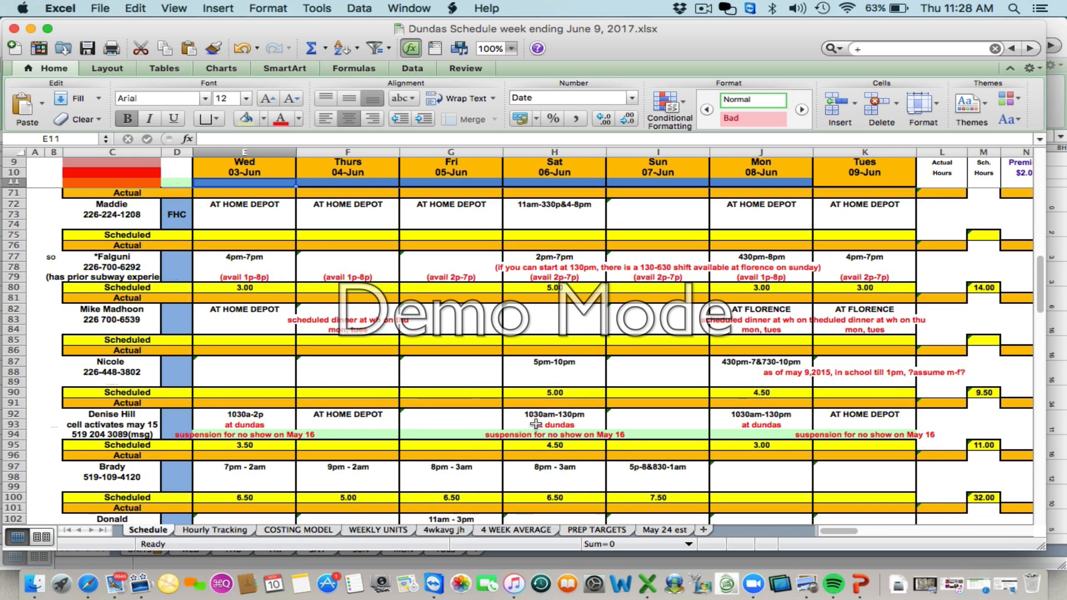
click(536, 424)
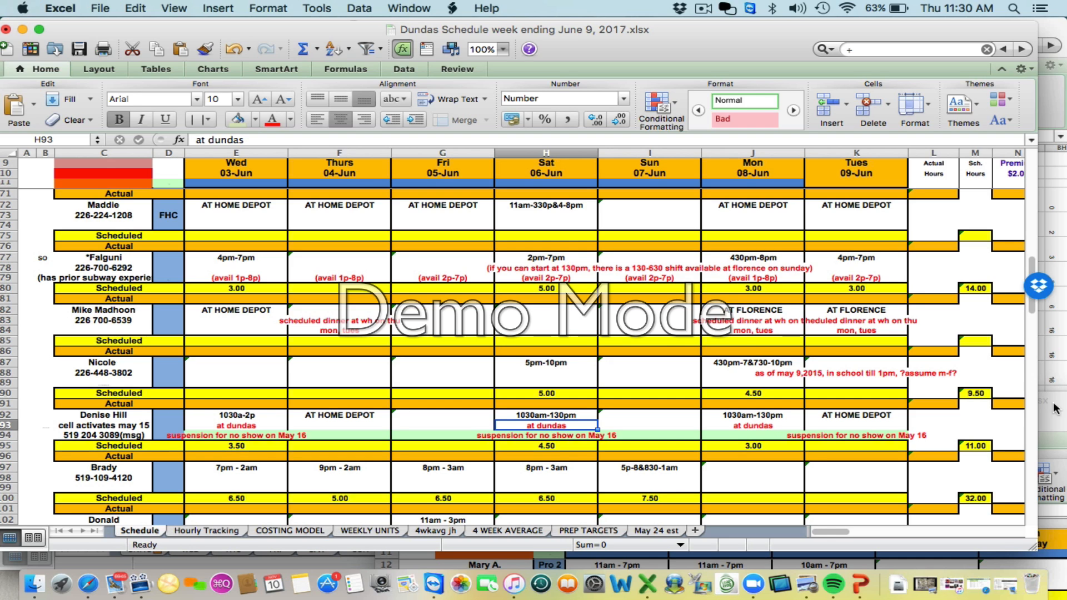
Switch to the original Dundas Master Schedule workbook and set its Wednesday start date to 2015-06-10
click(1052, 423)
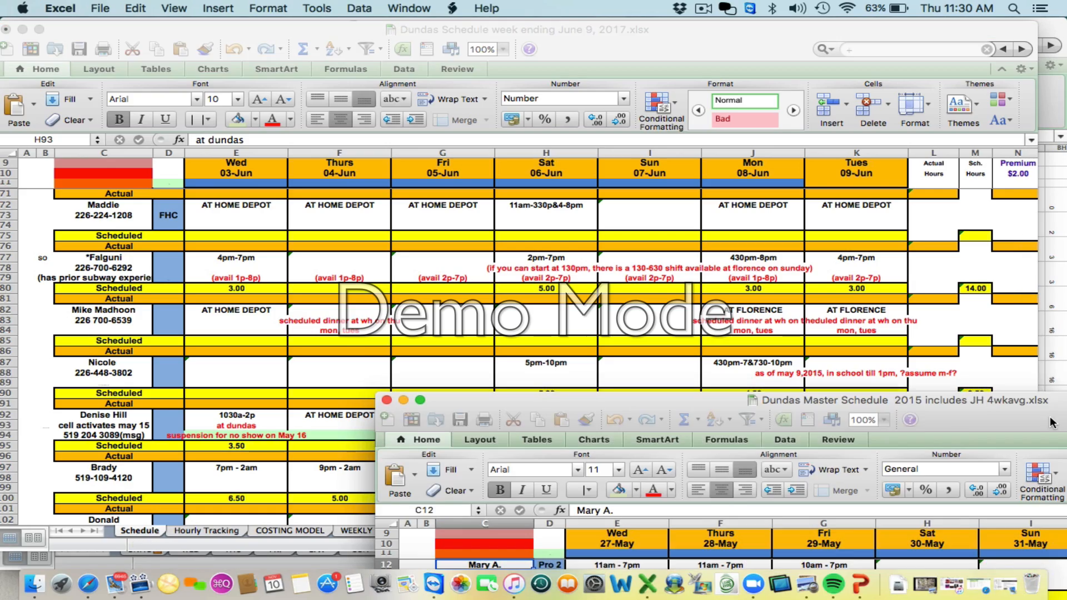
drag(961, 416, 582, 29)
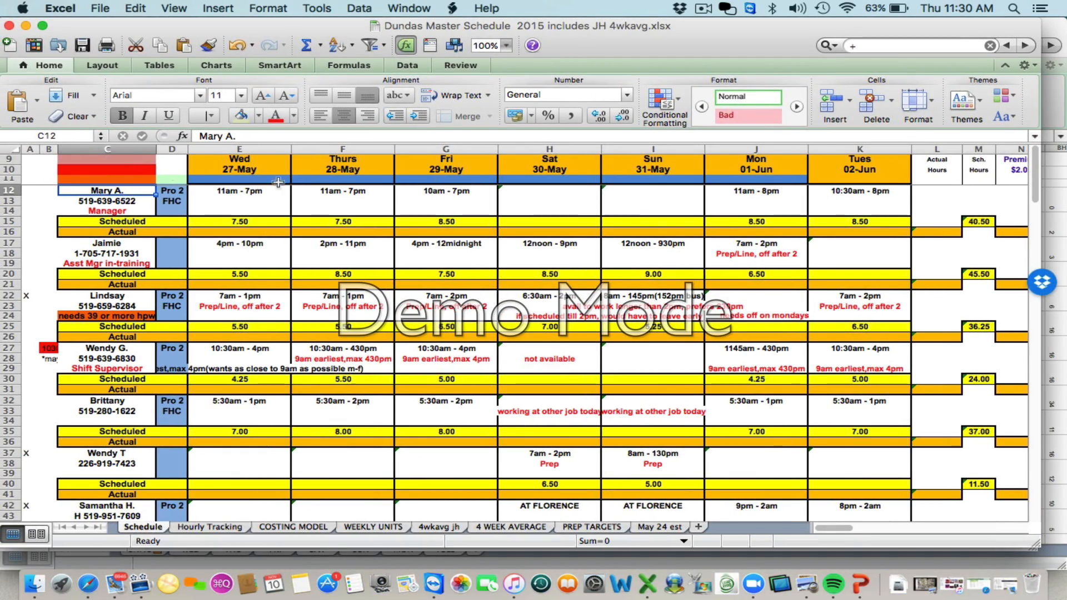
click(254, 174)
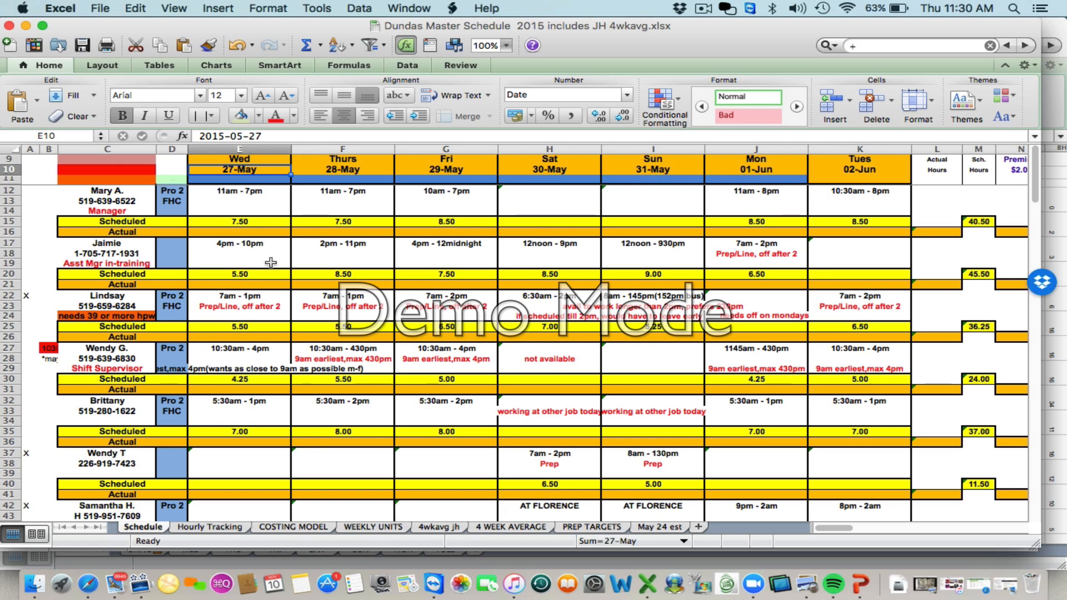
drag(284, 33, 309, 26)
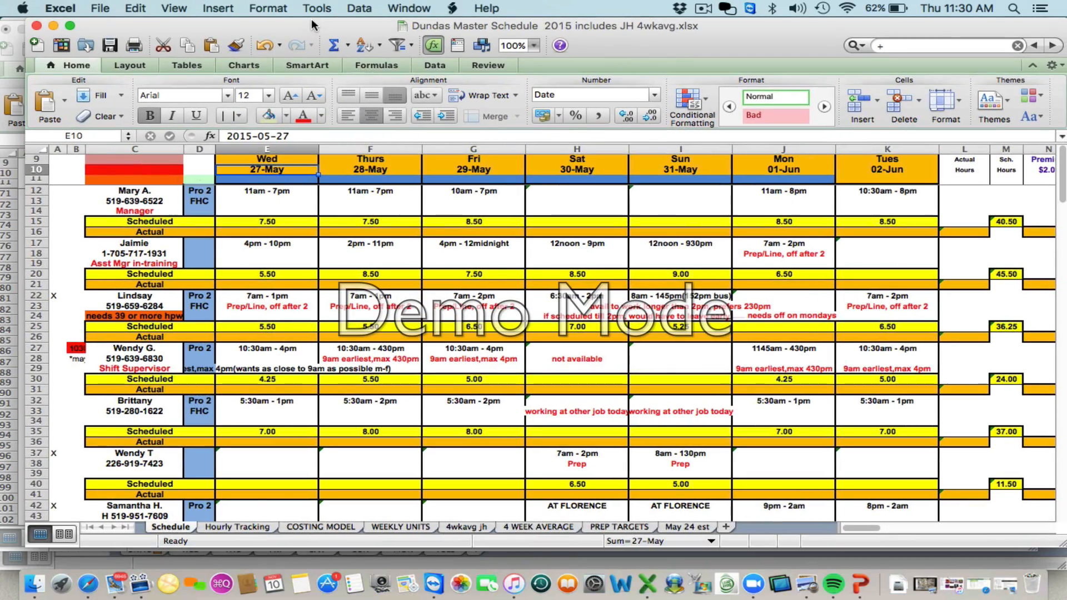
click(293, 135)
key(BackSpace)
key(BackSpace)
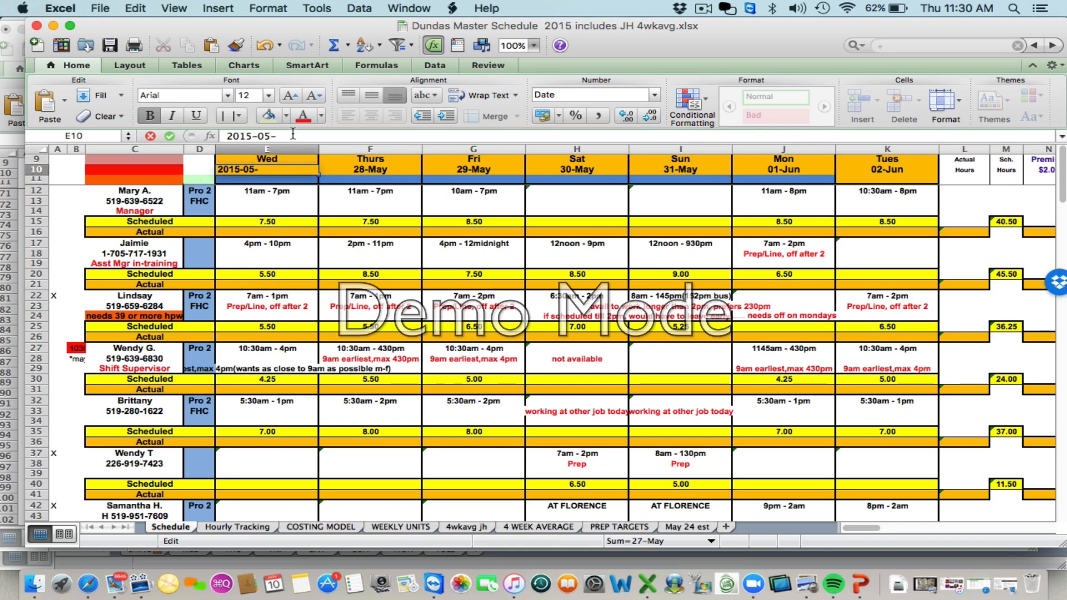
key(BackSpace)
text(6)
text(10)
key(Return)
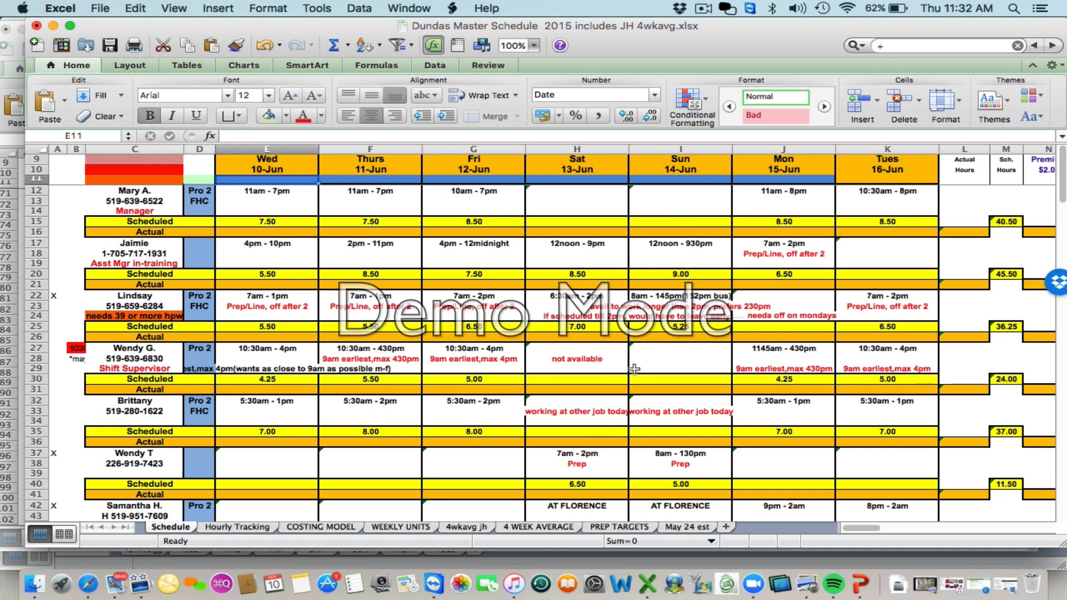
Scroll through the updated schedule to review the shifts and recheck the start date cell
scroll(617, 427, down, 5)
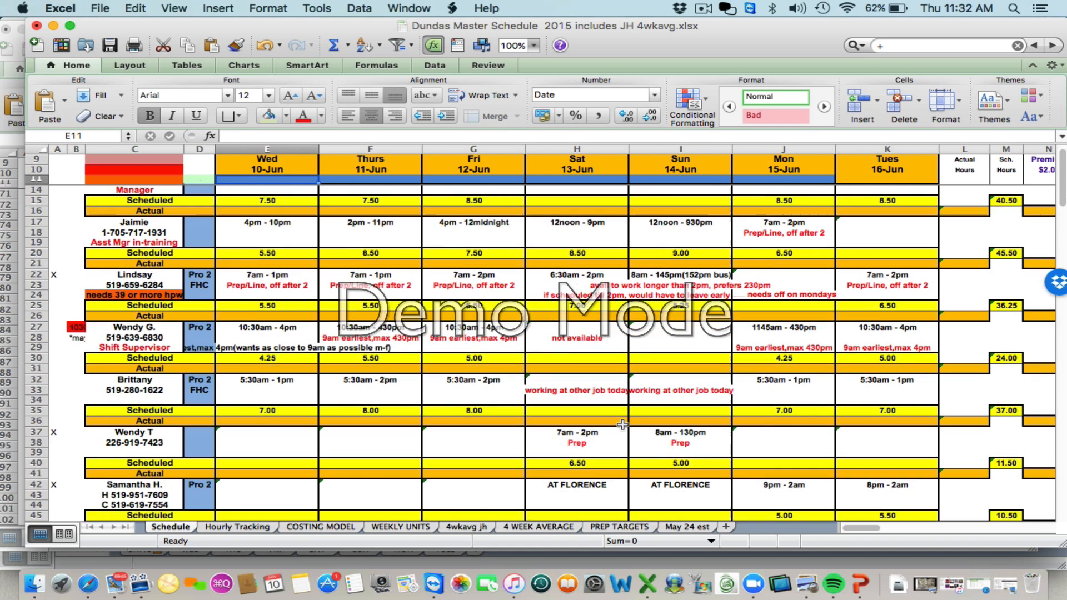
scroll(622, 425, down, 4)
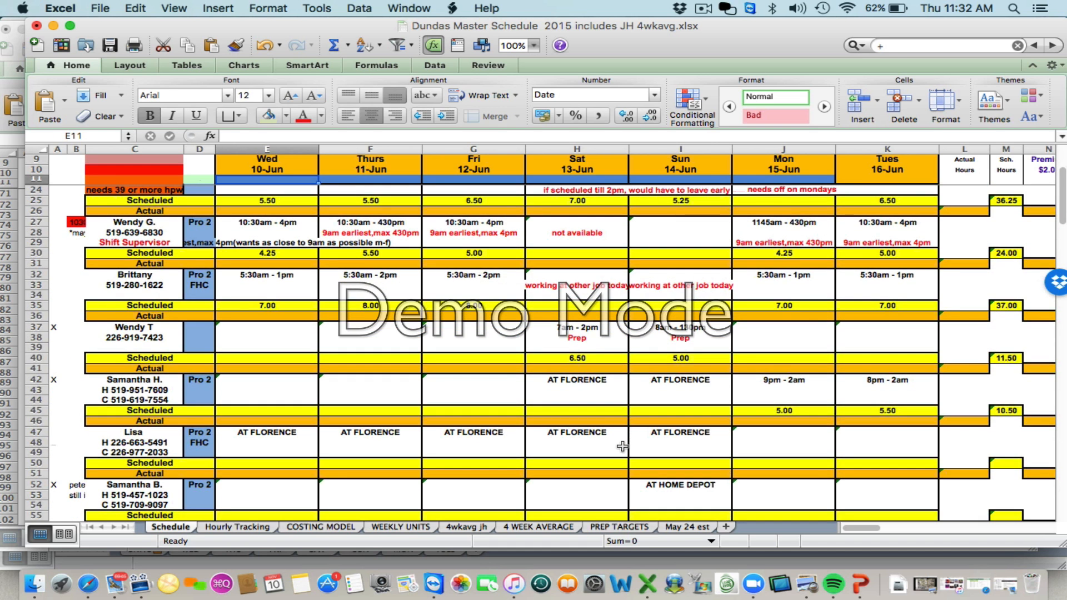
scroll(623, 447, down, 12)
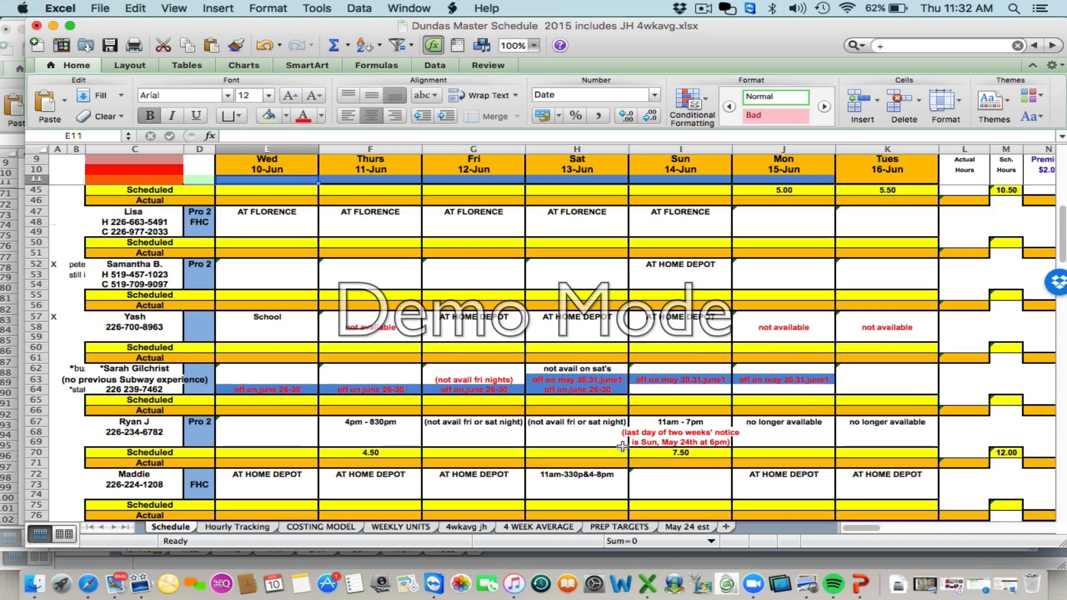
scroll(622, 446, down, 6)
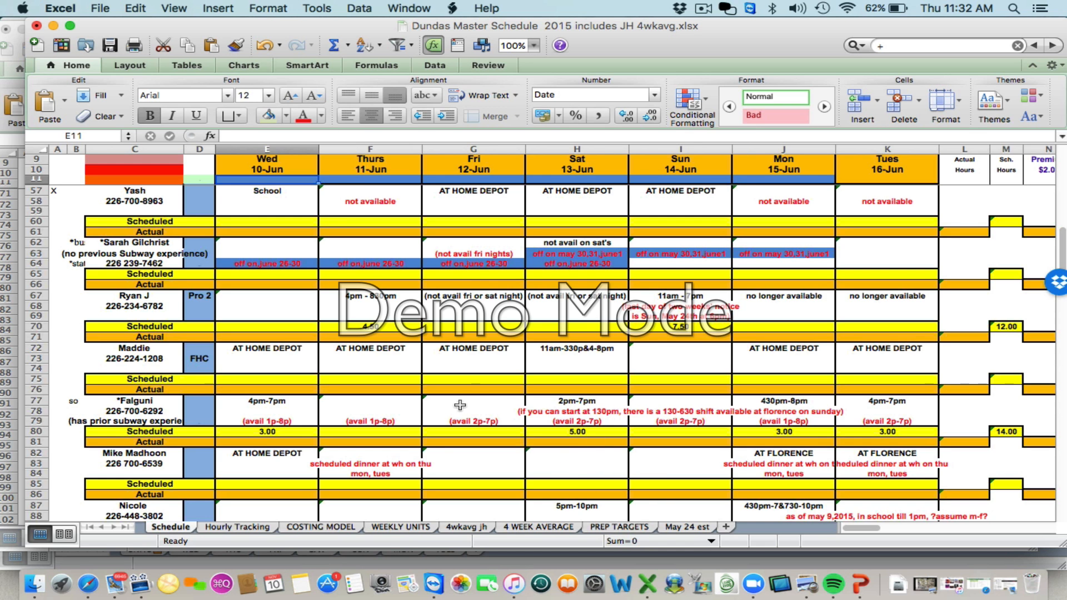
scroll(459, 405, up, 10)
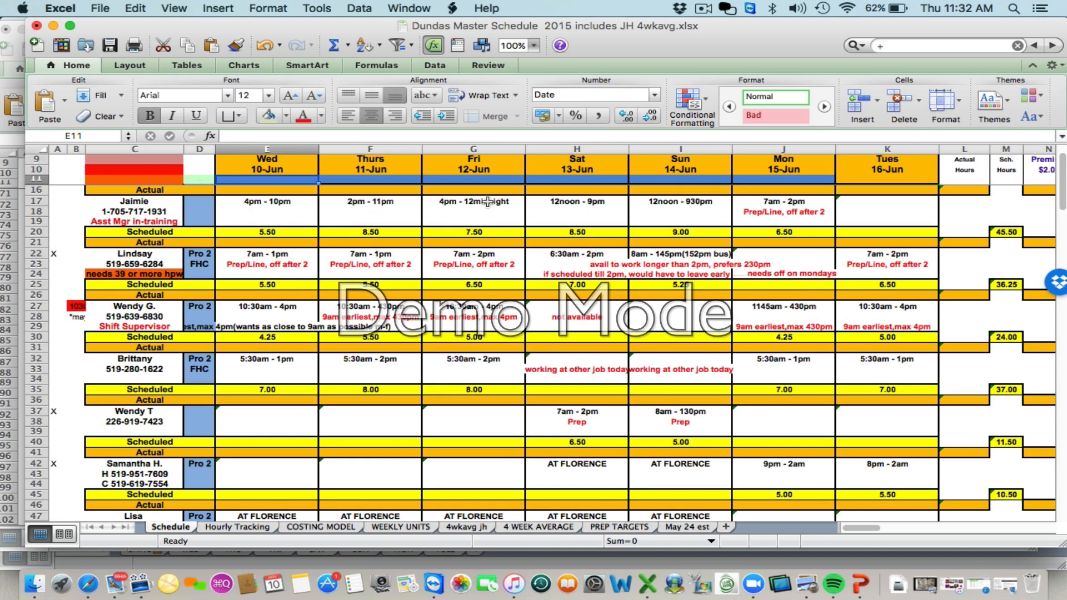
click(281, 172)
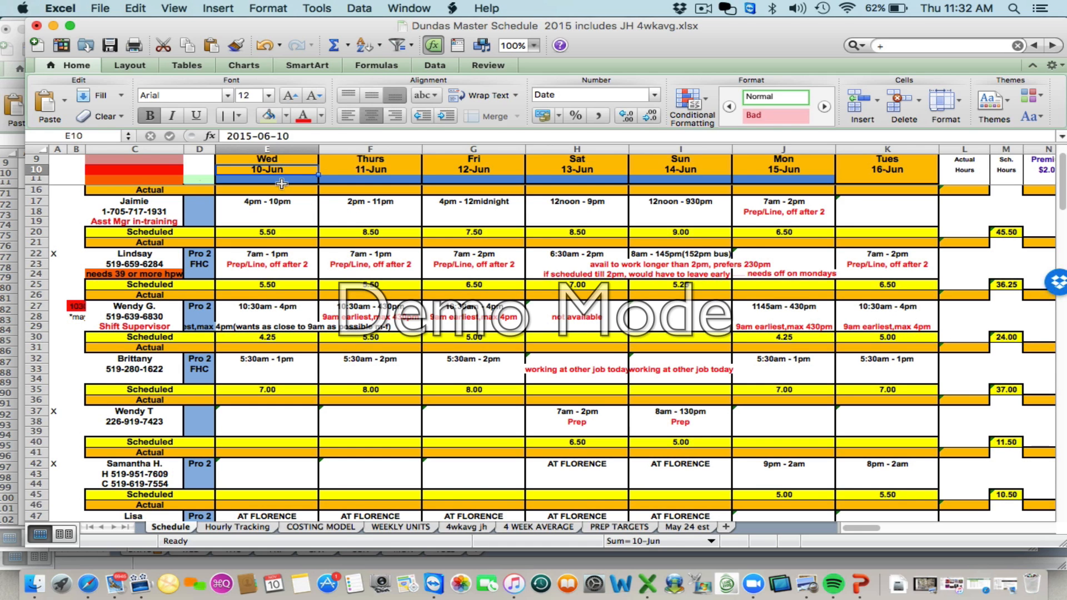
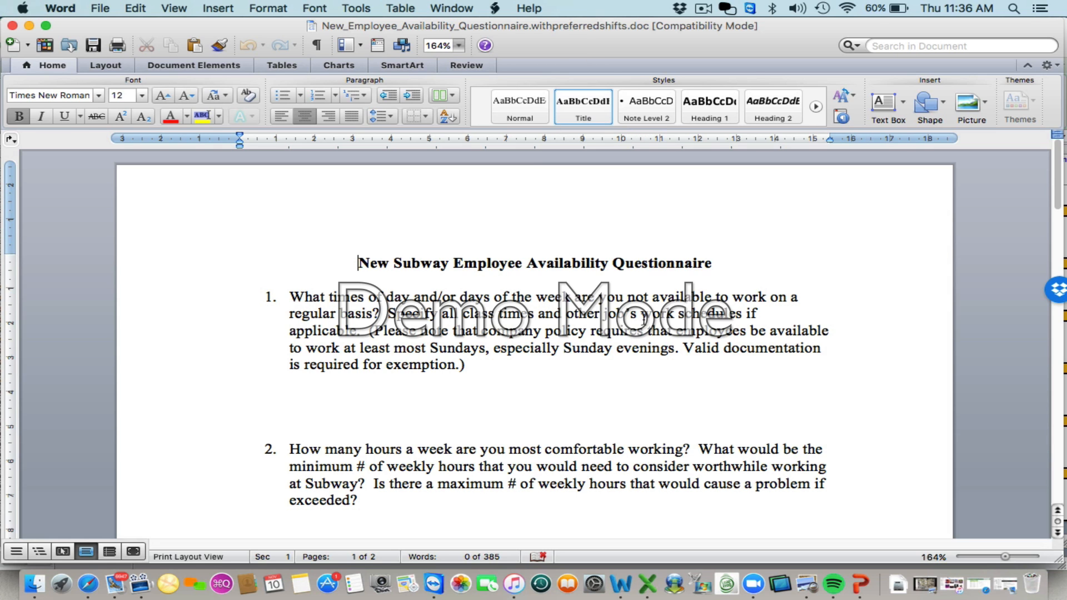
Scroll through the new employee availability questionnaire to review its questions
scroll(658, 322, down, 15)
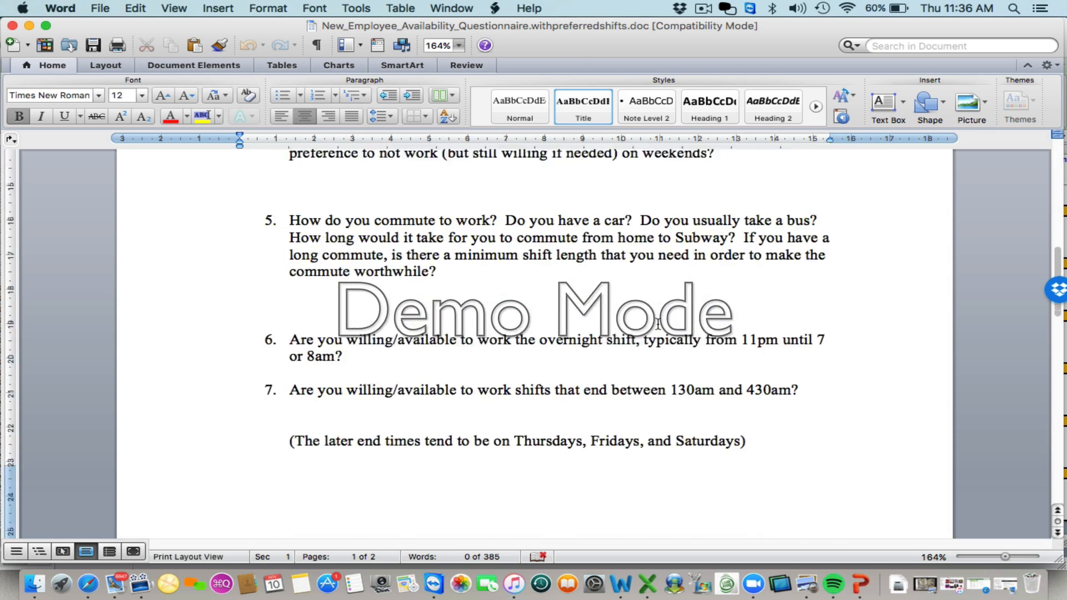
scroll(658, 322, down, 10)
scroll(658, 322, up, 5)
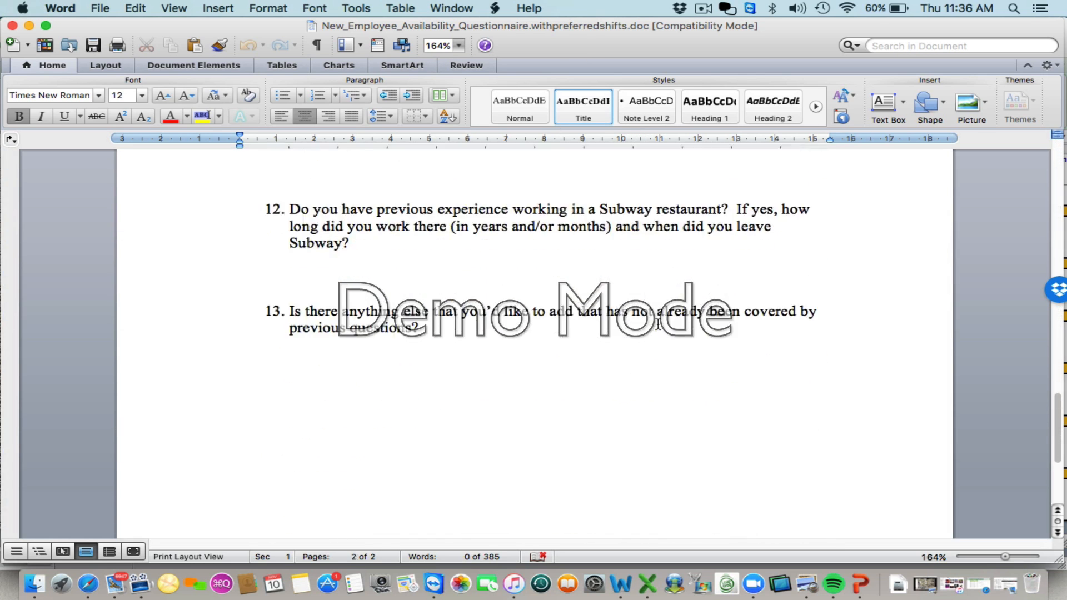
scroll(658, 322, up, 20)
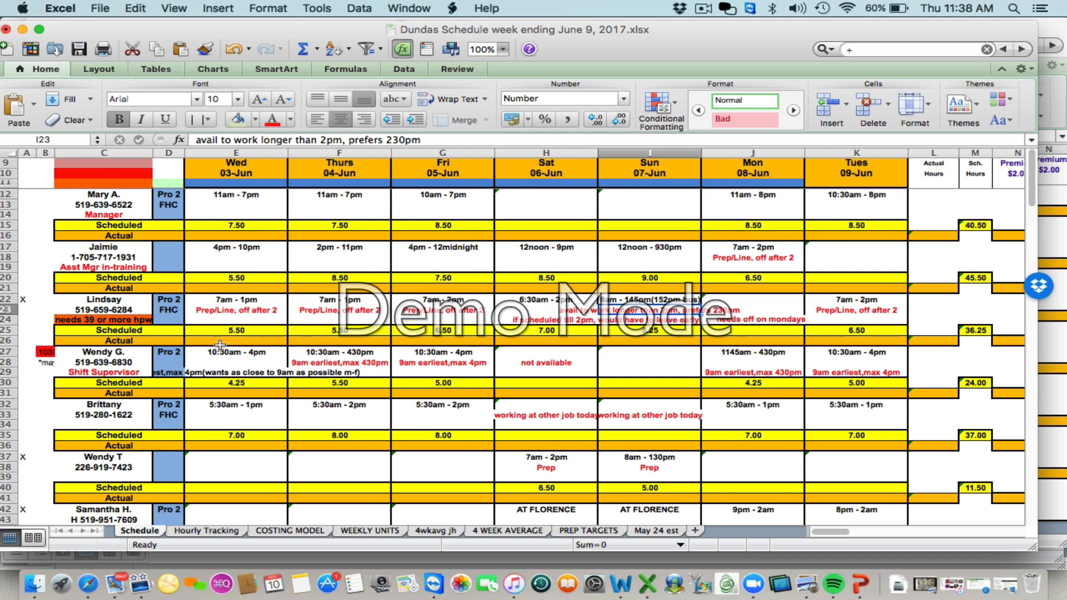
Examine the availability notes in the schedule cells for the upper employee entries
click(139, 305)
click(139, 300)
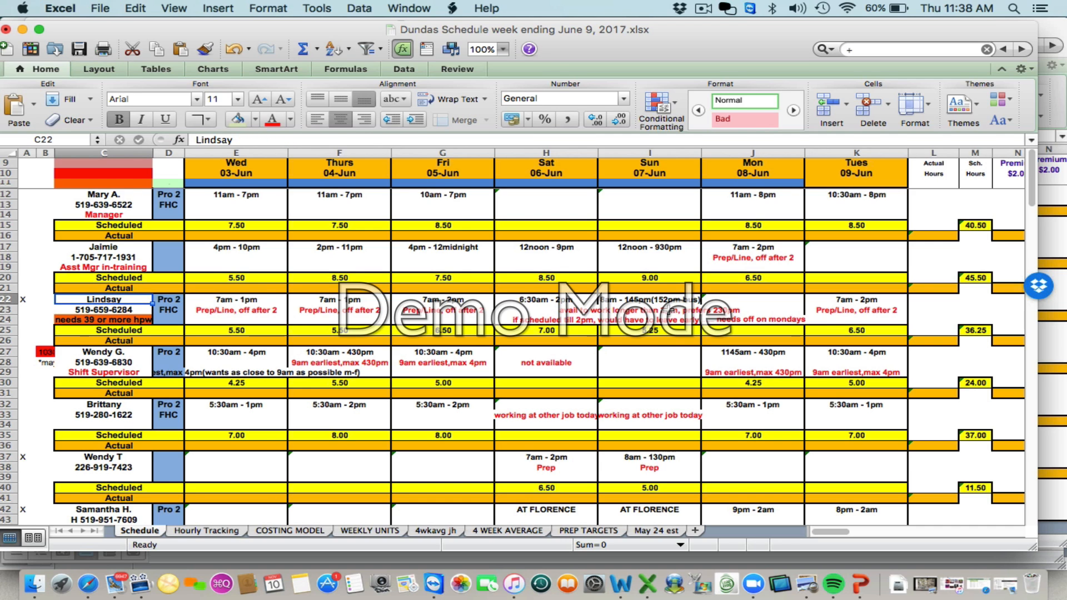
click(647, 310)
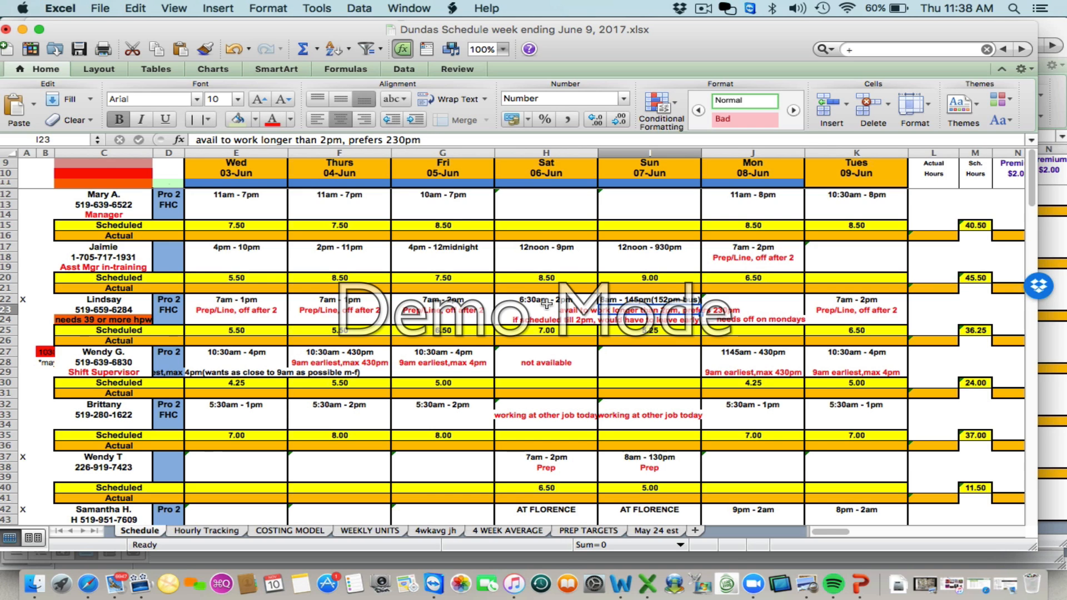
key(Down)
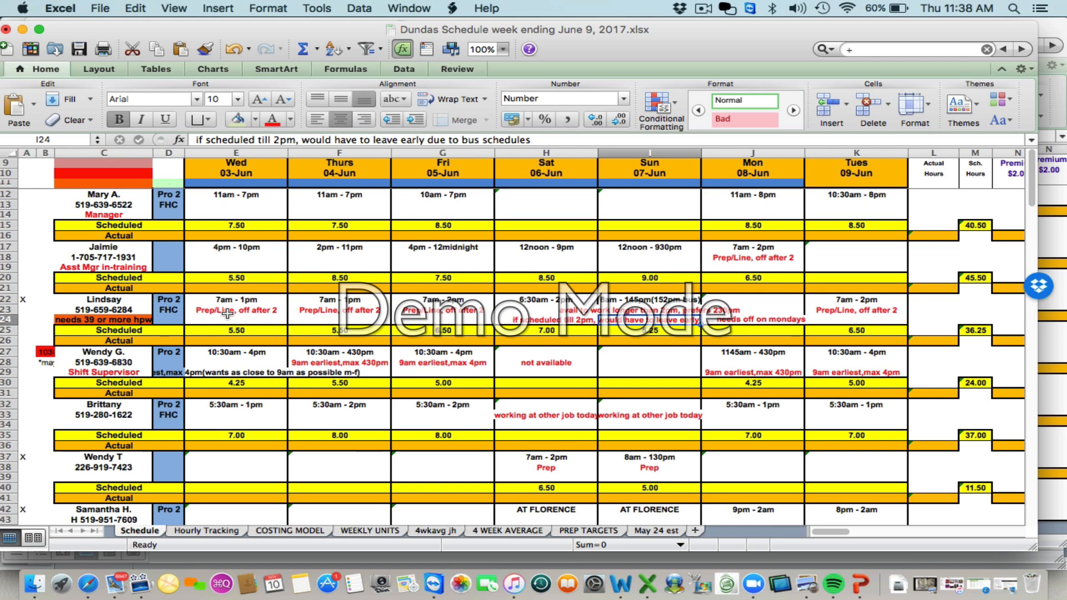
scroll(214, 443, down, 8)
scroll(214, 443, down, 3)
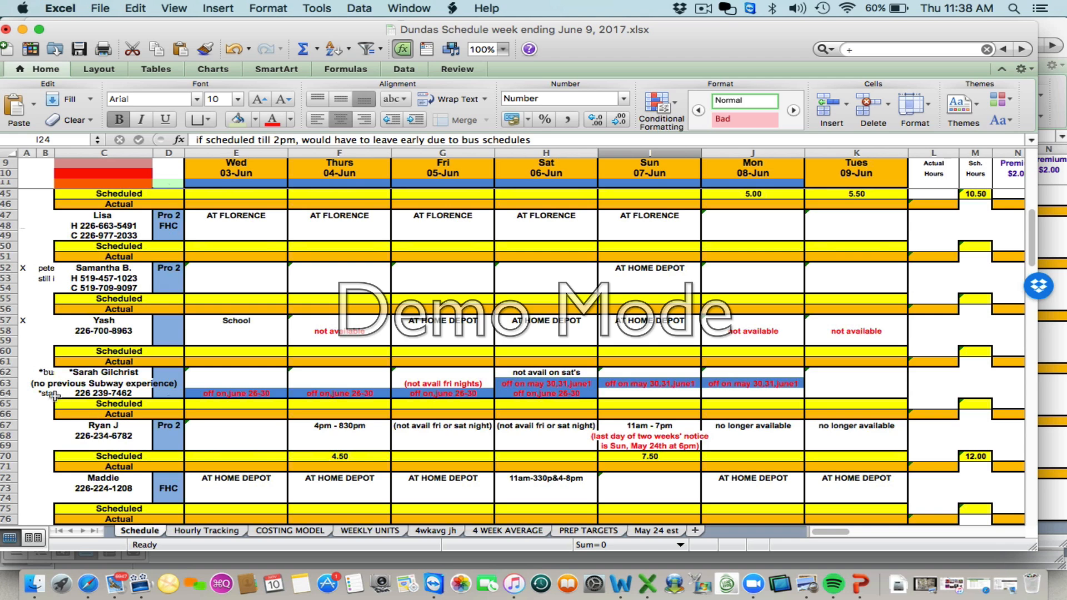
click(46, 372)
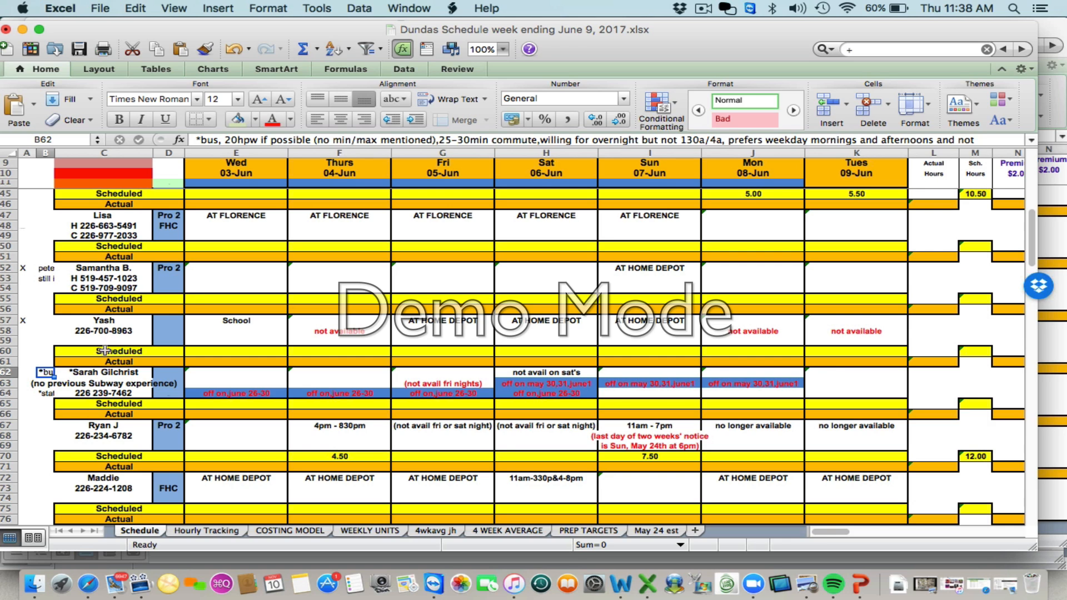
click(71, 404)
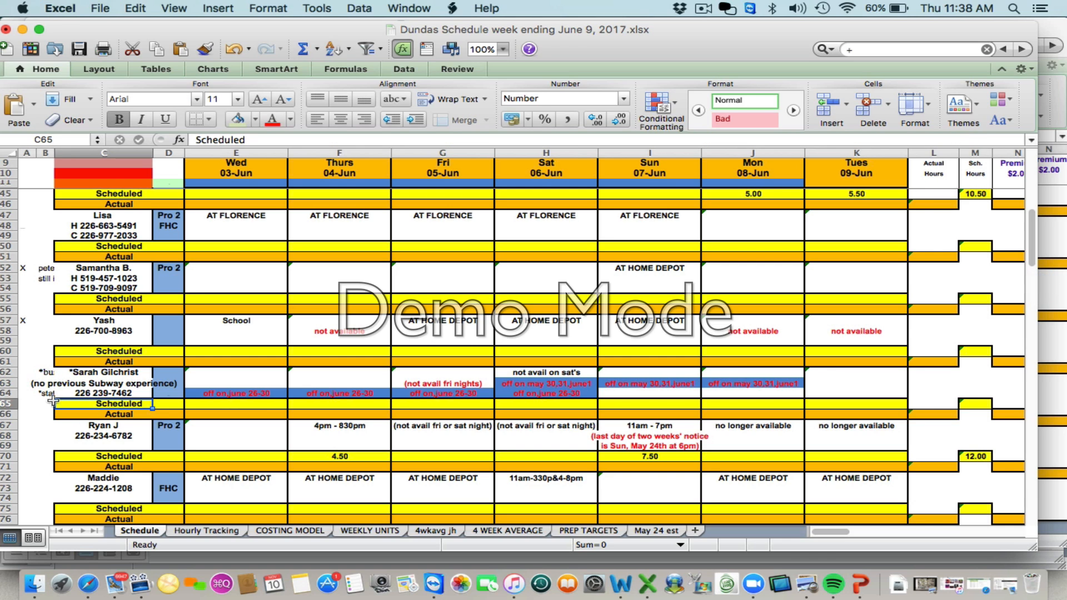
Insert a new row above row 65, below the employee entry in rows 62 to 64
click(212, 9)
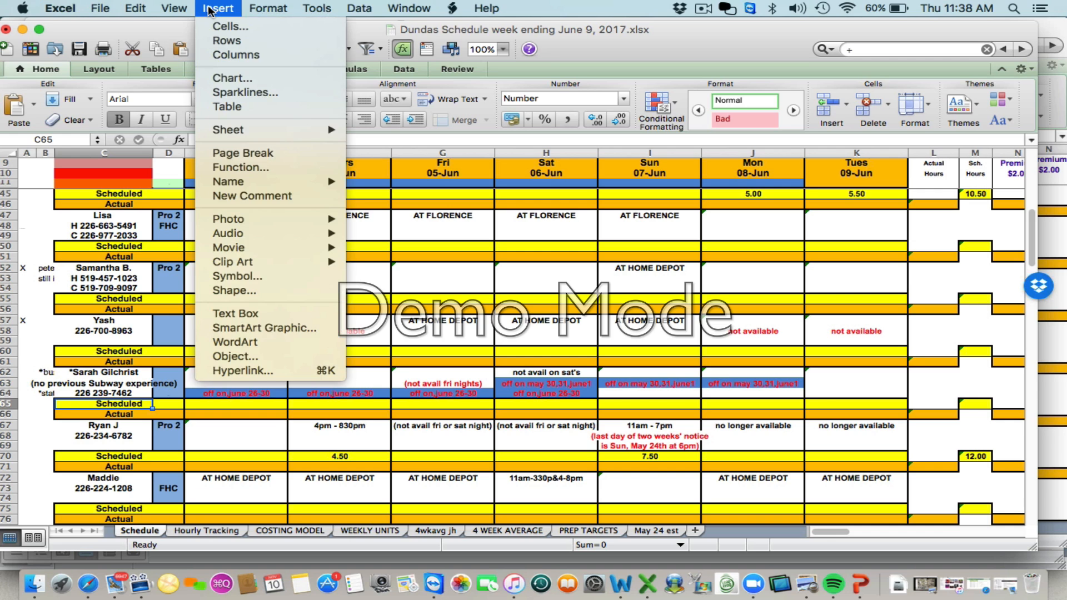
click(226, 41)
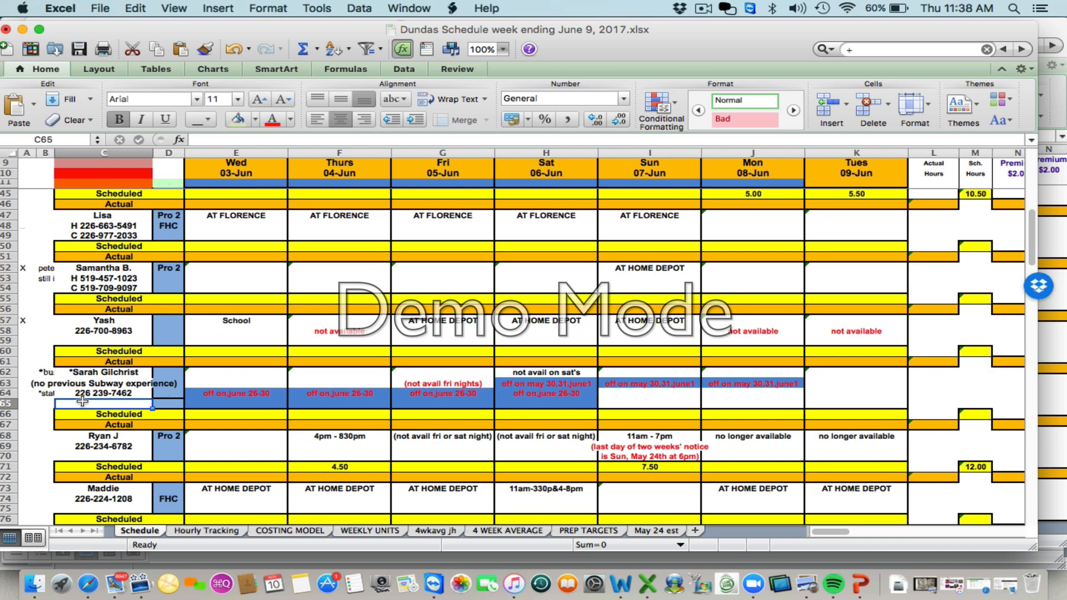
click(239, 99)
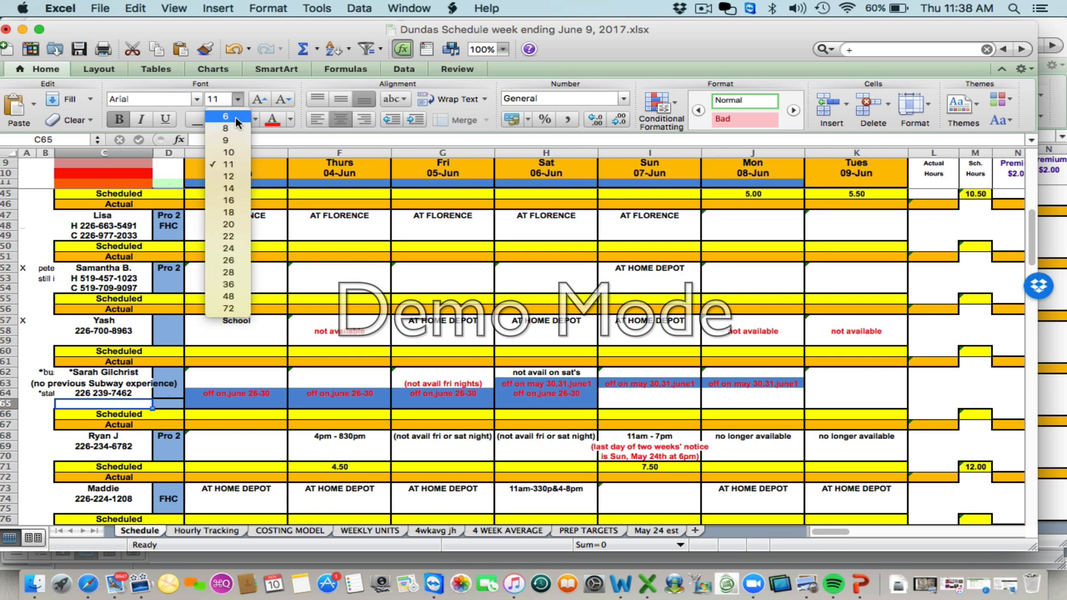
click(227, 99)
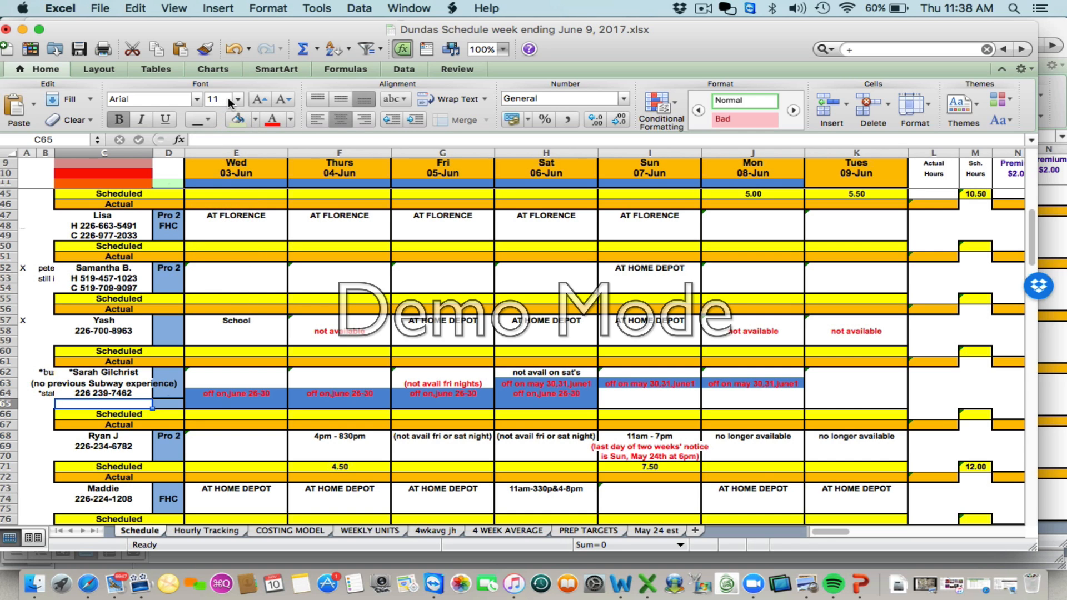
Undo the font size entry and the row insertion
click(228, 99)
text(1)
key(super+z)
key(super+z)
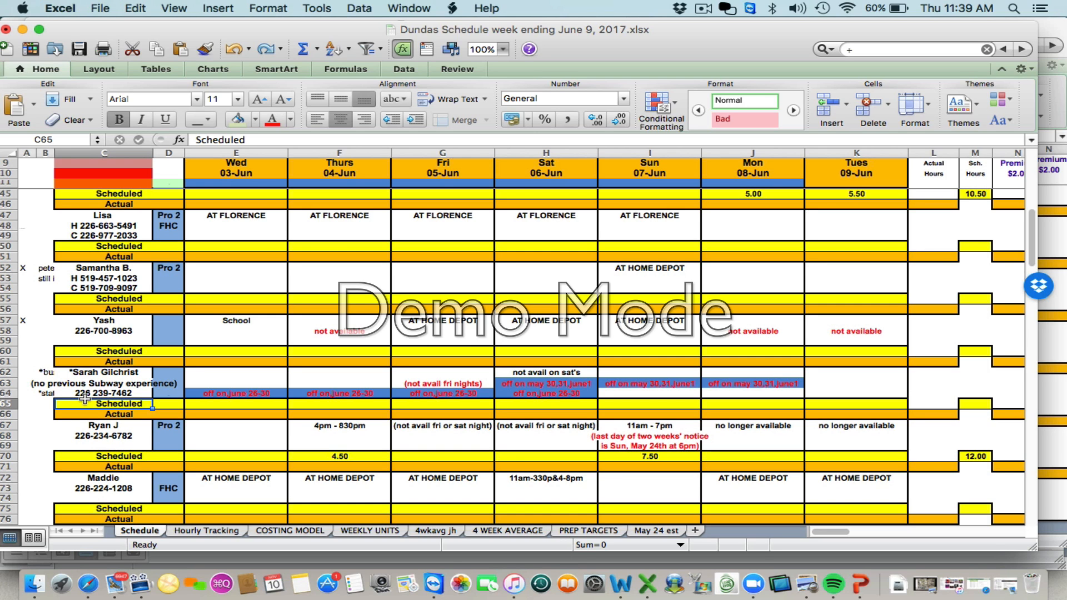
Review the availability notes and comments for the employees further down the schedule
click(44, 371)
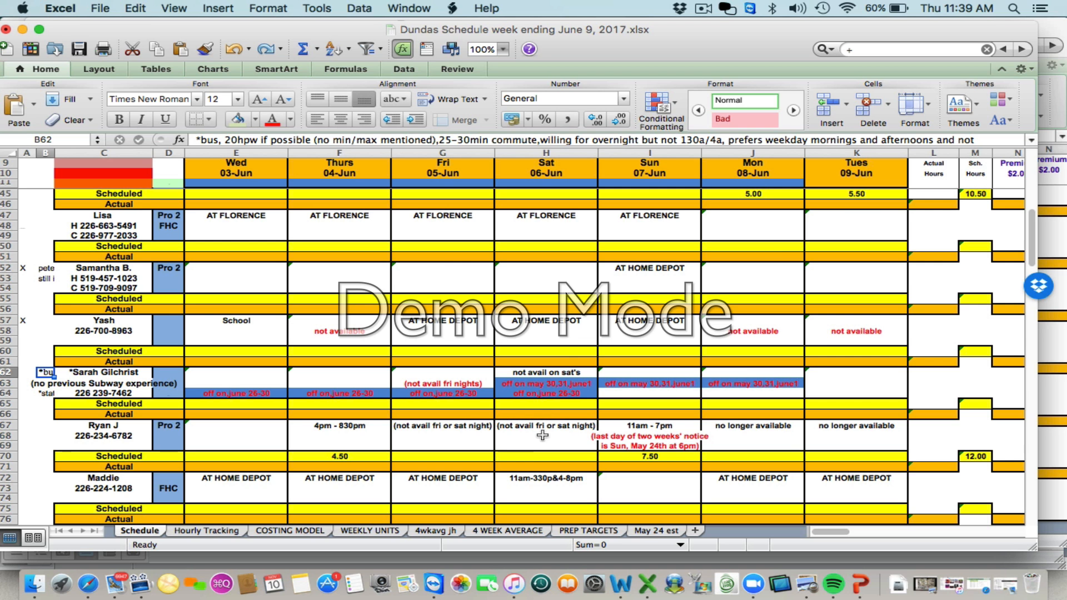
scroll(542, 435, down, 5)
scroll(542, 435, down, 3)
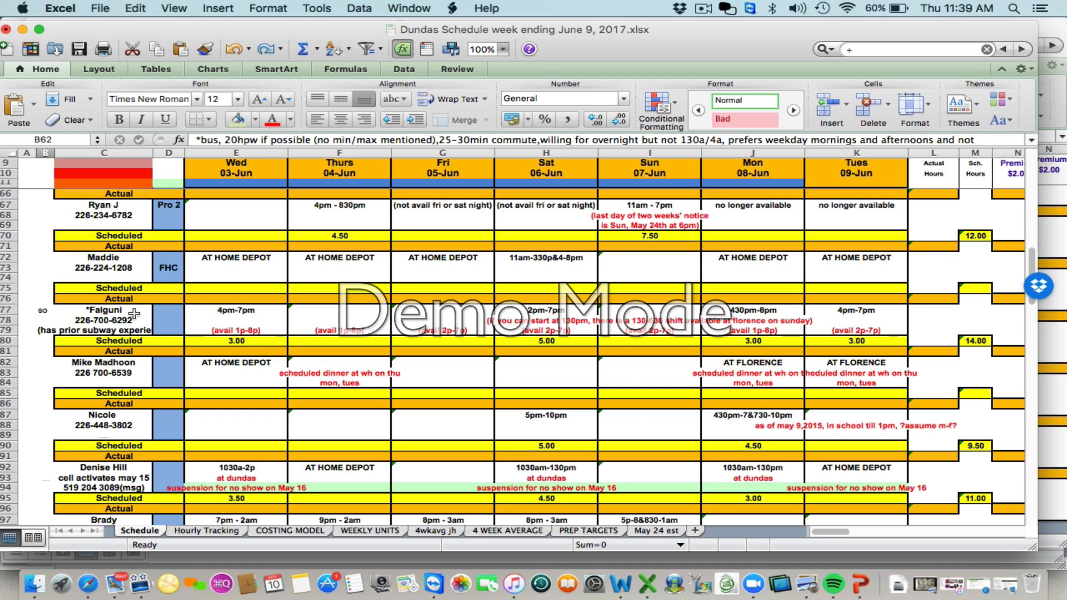
click(105, 310)
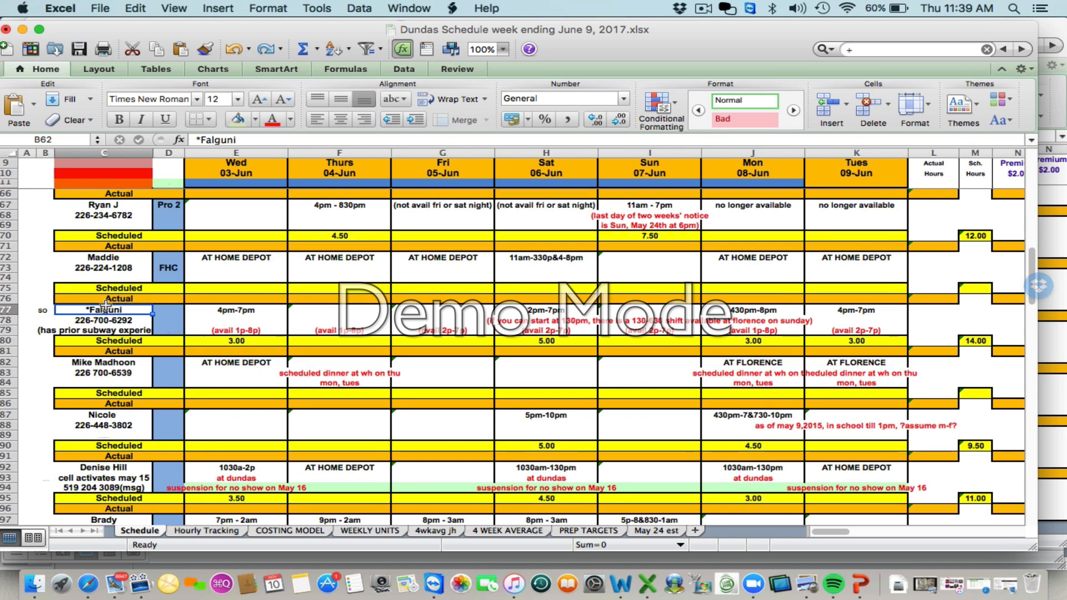
click(222, 335)
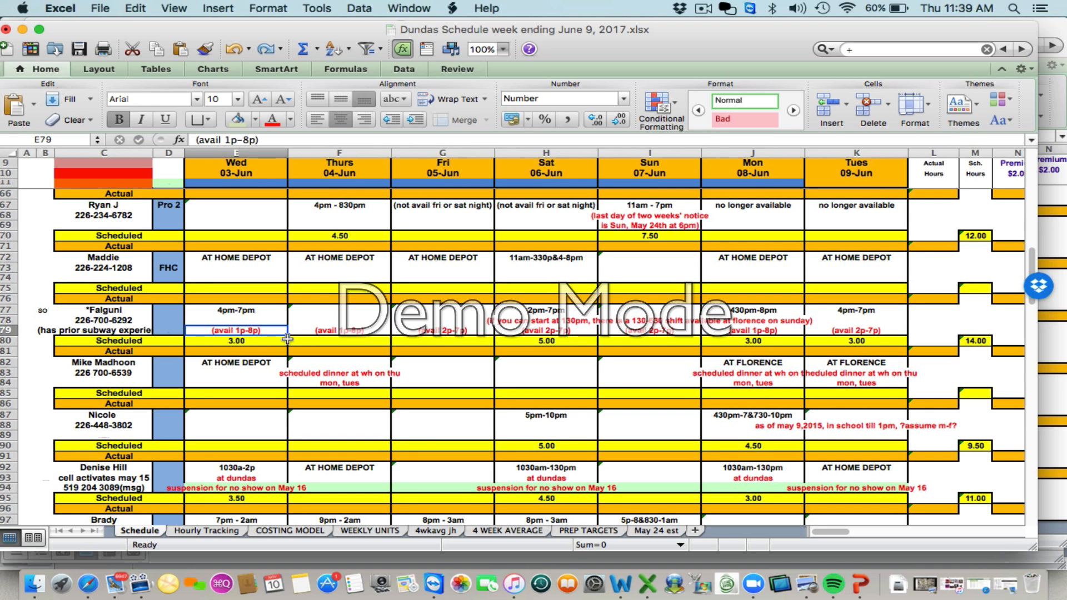
click(346, 326)
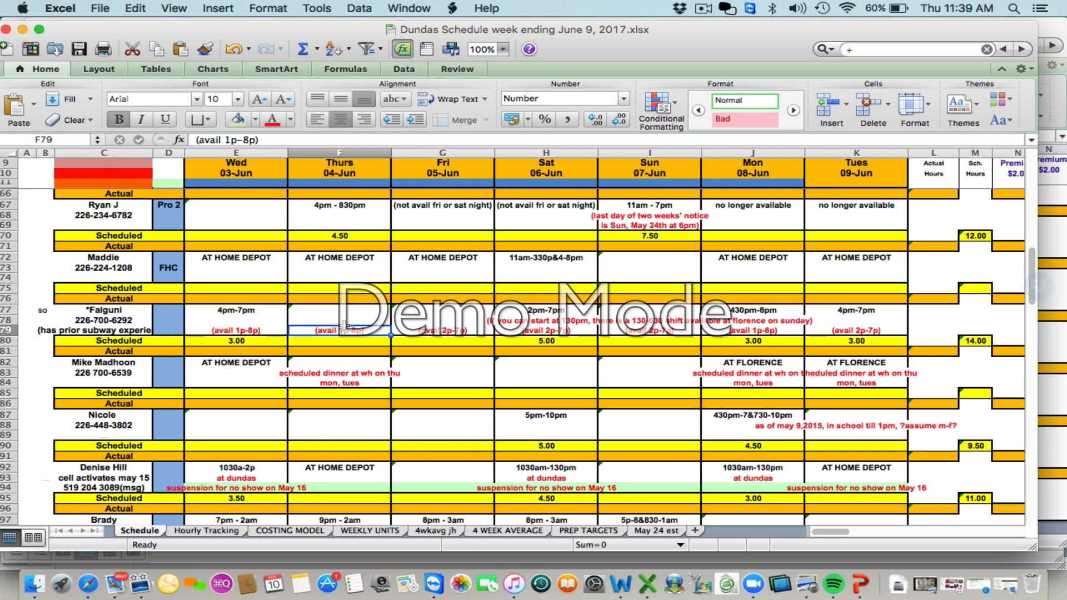
click(418, 327)
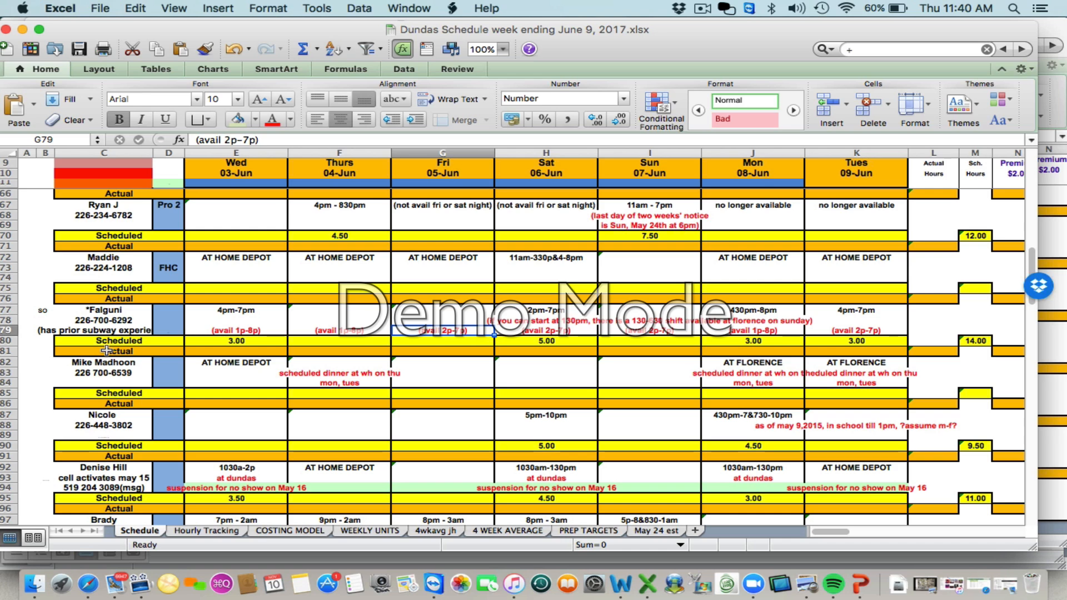
click(38, 309)
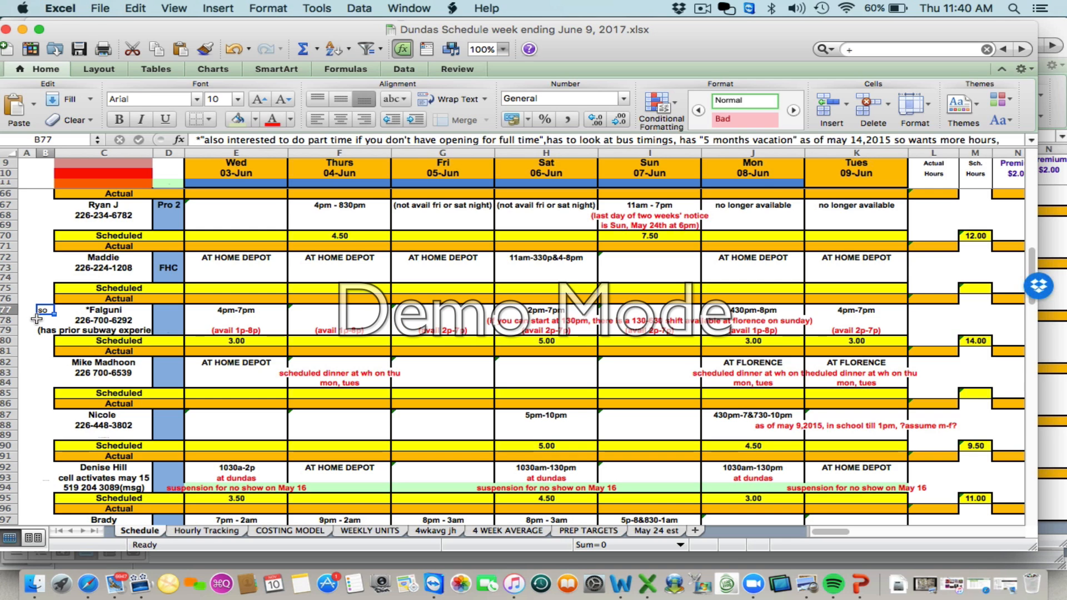
click(41, 330)
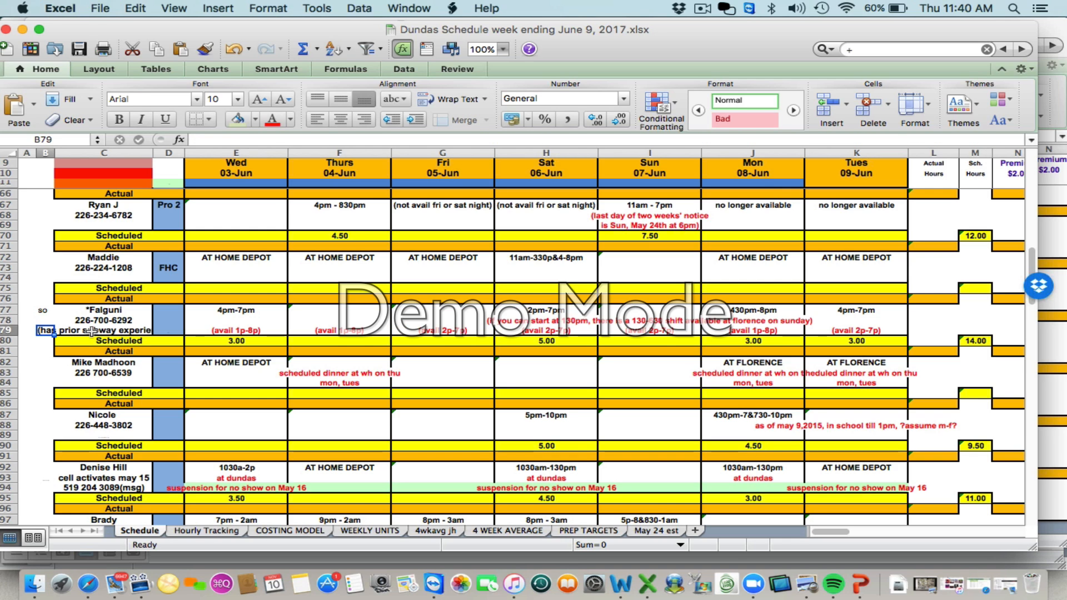
click(80, 331)
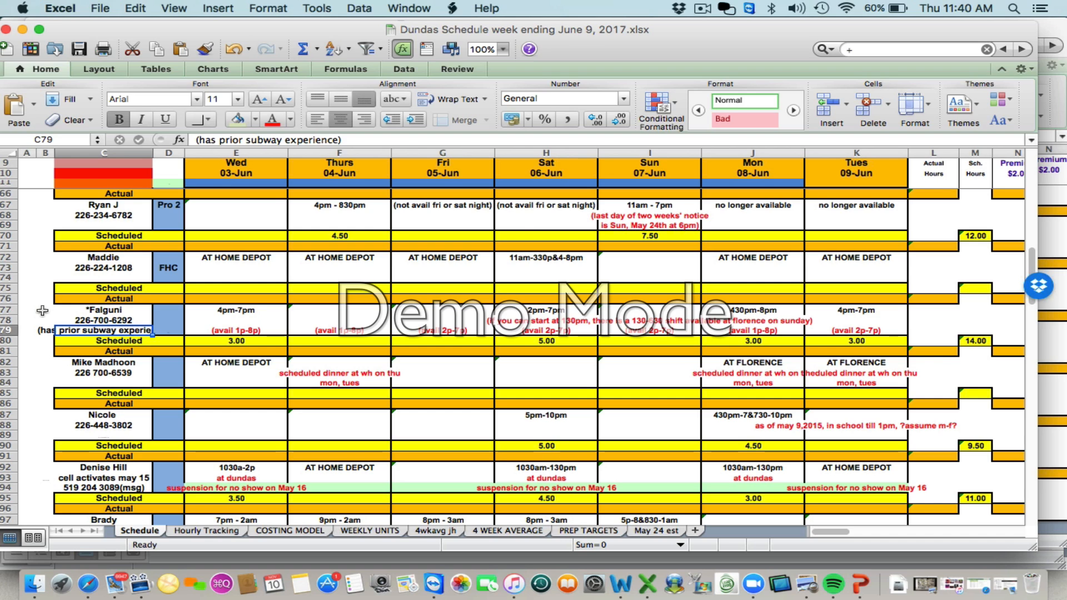